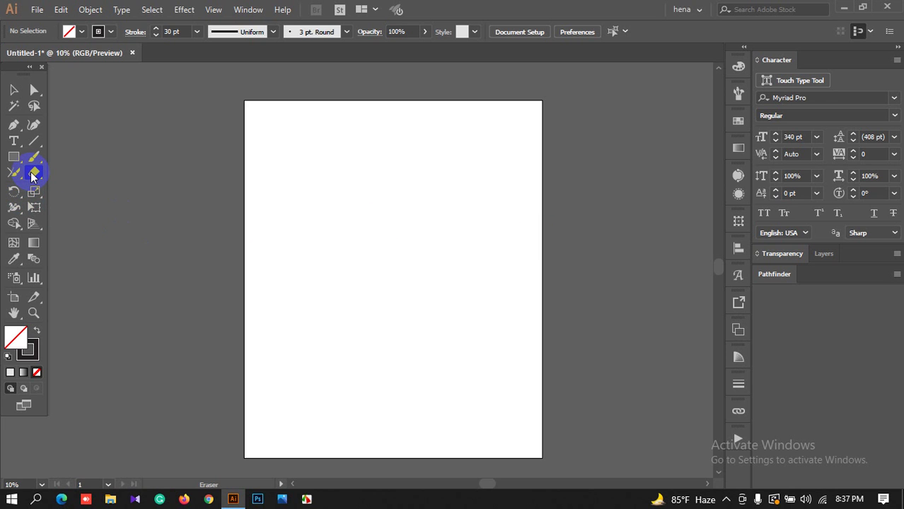
Draw a square about 1660 px wide overlapping the artboard's upper-left edge and swap its fill and stroke for a solid black fill.
mouse_move(31, 176)
left_mouse_down()
mouse_move(87, 170)
mouse_move(97, 187)
mouse_move(88, 201)
mouse_move(115, 209)
mouse_move(103, 170)
mouse_move(18, 158)
mouse_move(86, 178)
left_mouse_up()
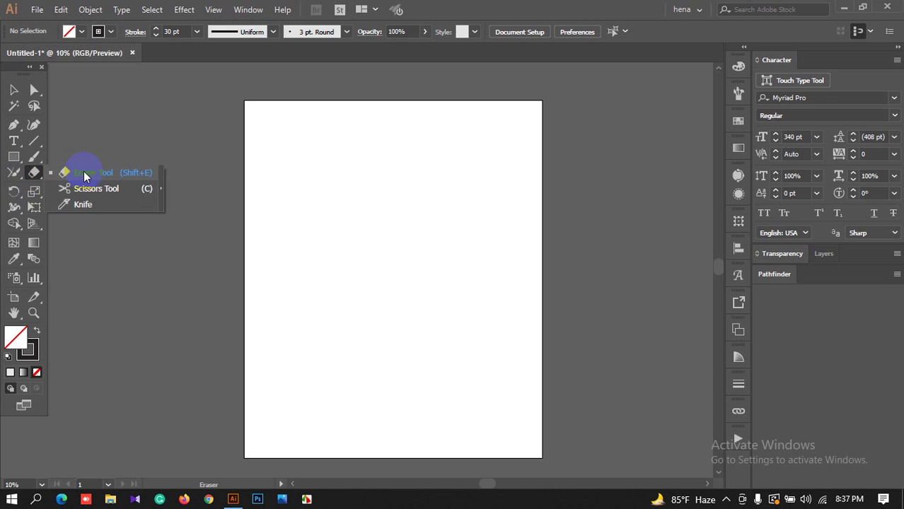
left_click(17, 156)
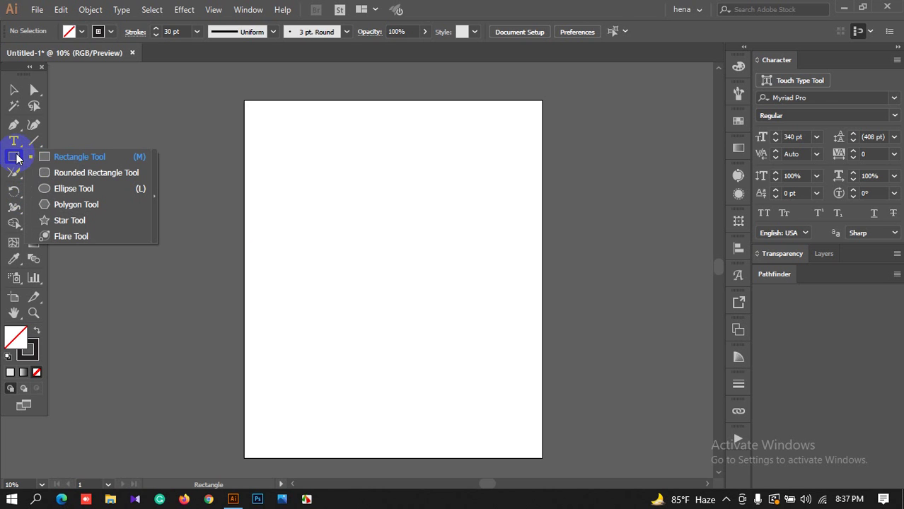
left_click(74, 158)
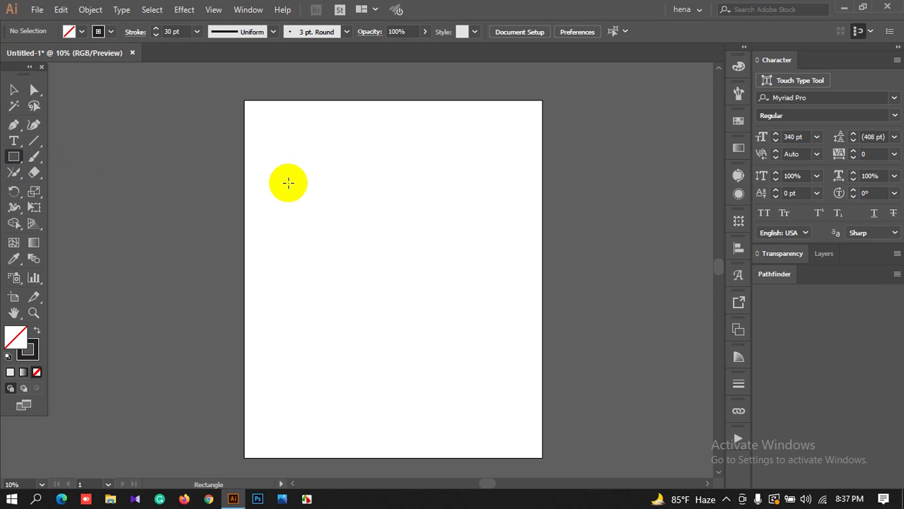
left_click_drag(287, 183, 343, 203)
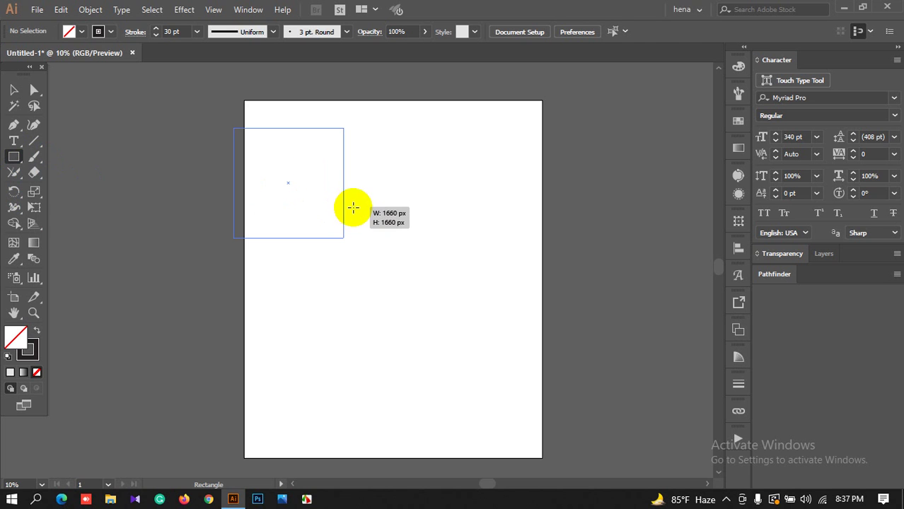
key("shift+x")
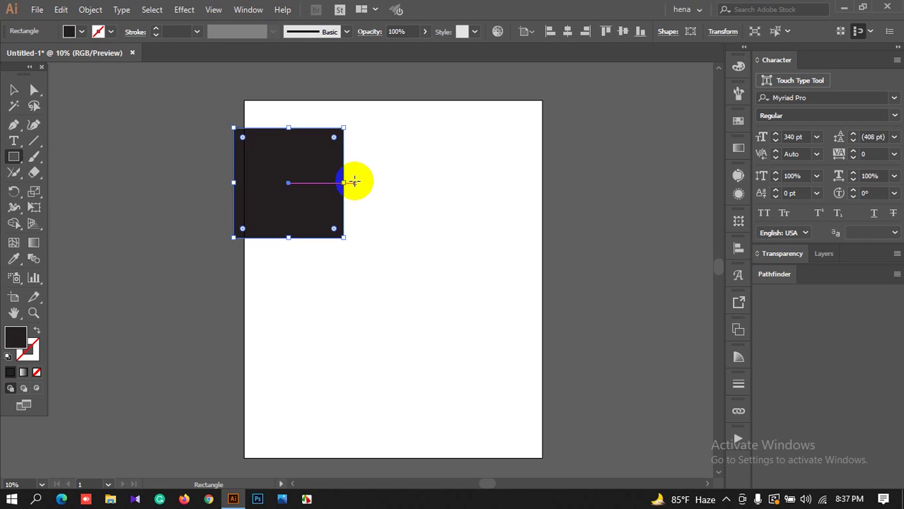
Draw a small horizontal black rectangle to the right of the square and a black circle just above it.
left_click_drag(390, 189, 449, 214)
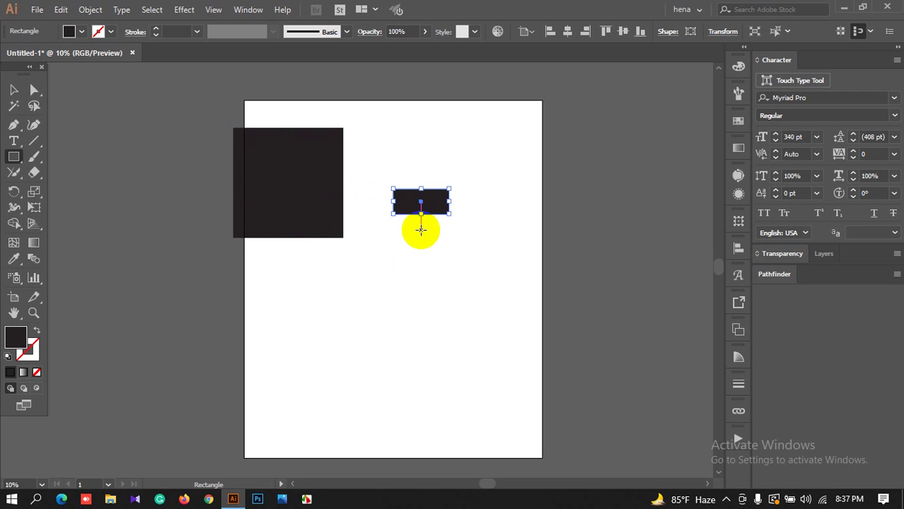
left_click_drag(23, 159, 57, 190)
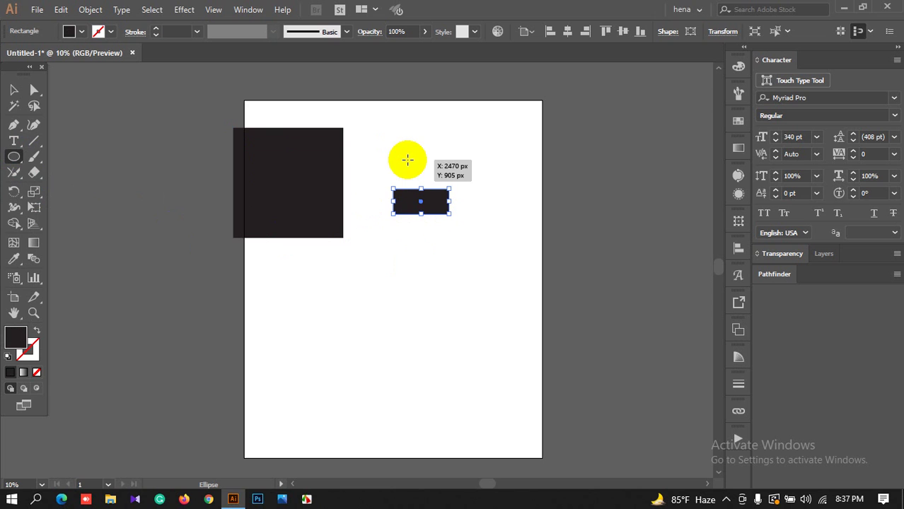
left_click_drag(407, 160, 435, 164)
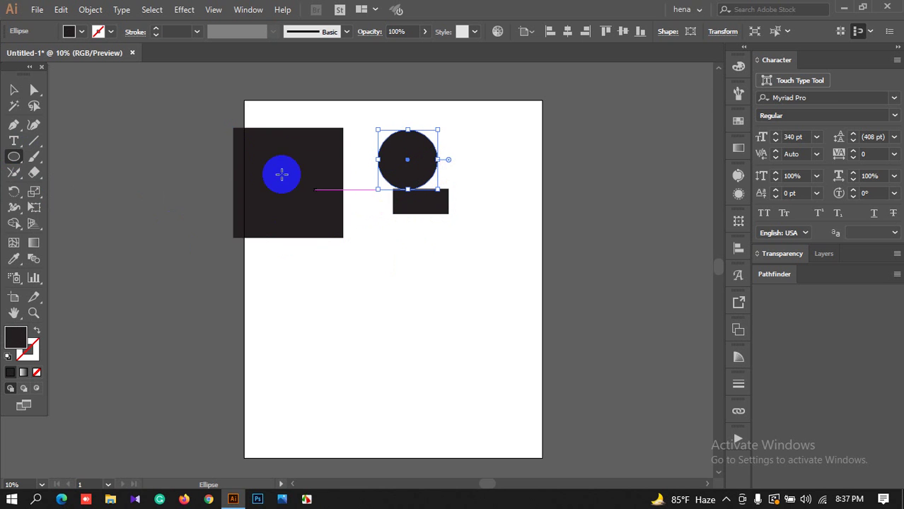
Add placeholder point text reading "Lorem ipsum" below the shapes.
left_click(14, 140)
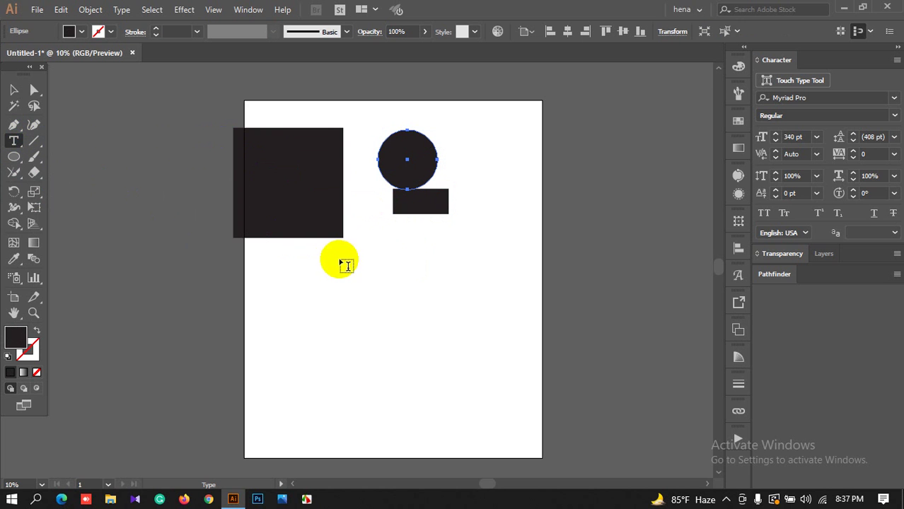
left_click(300, 265)
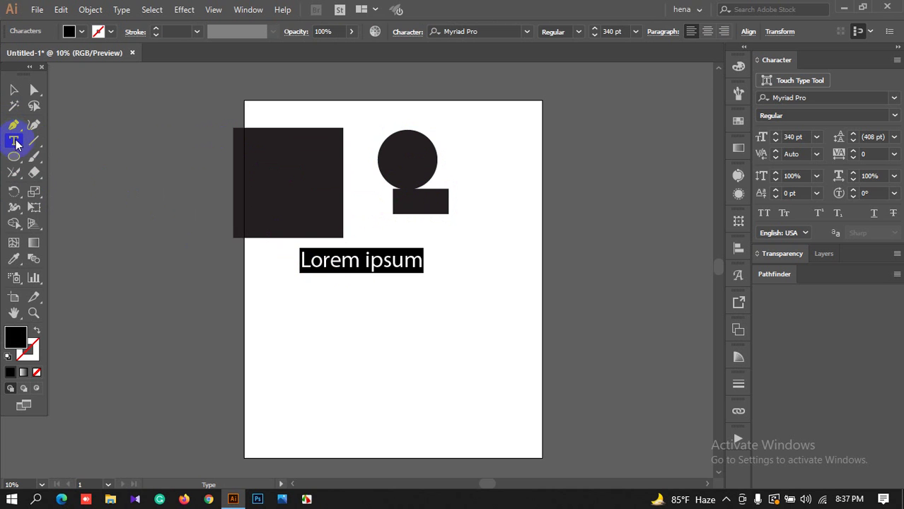
left_click(35, 171)
Select the large square and adjust the Eraser tool's brush size by enlarging and reducing it.
left_click_drag(38, 170, 129, 178)
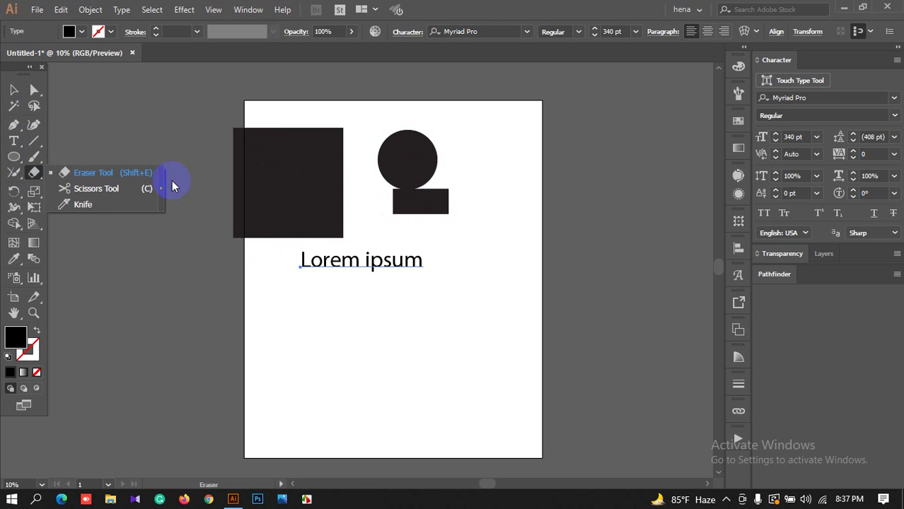
left_click(92, 173)
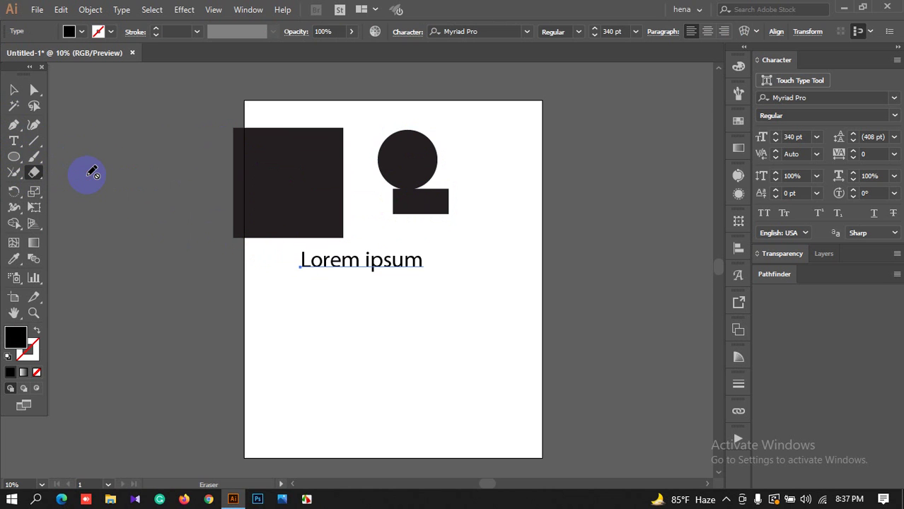
left_click(14, 89)
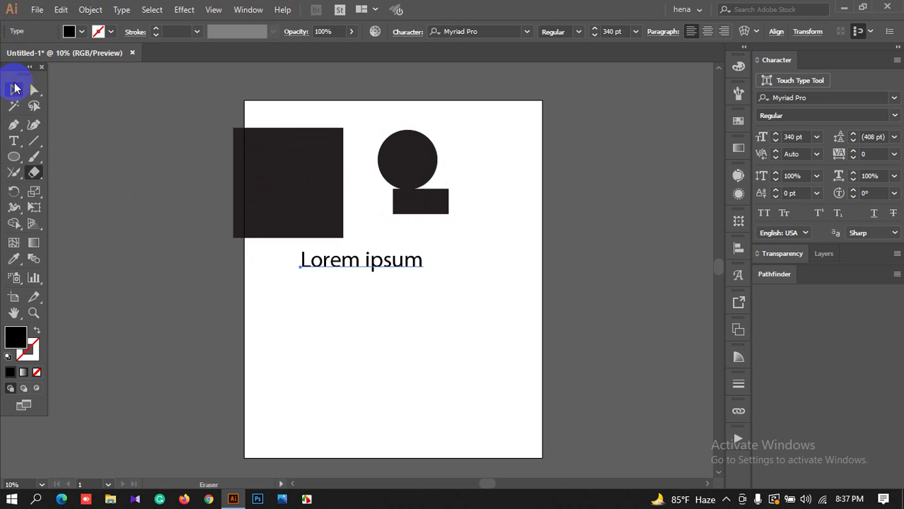
left_click(268, 178)
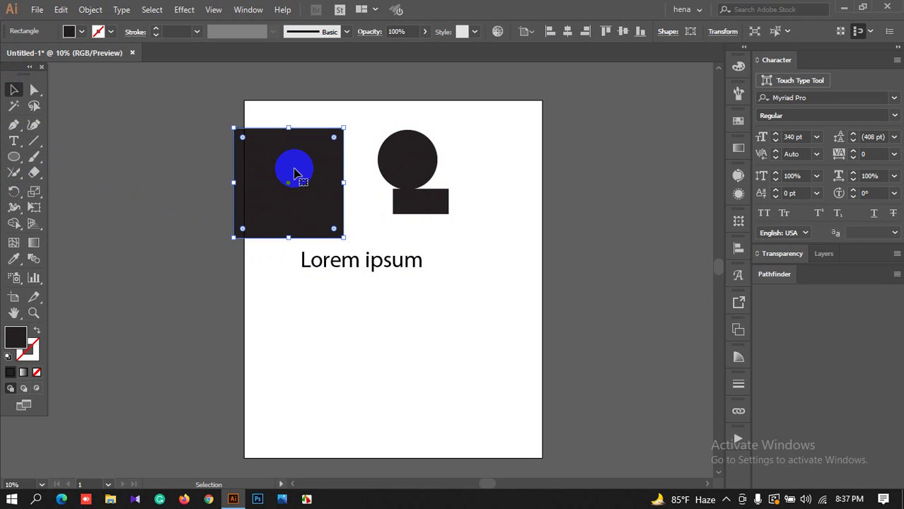
left_click(34, 172)
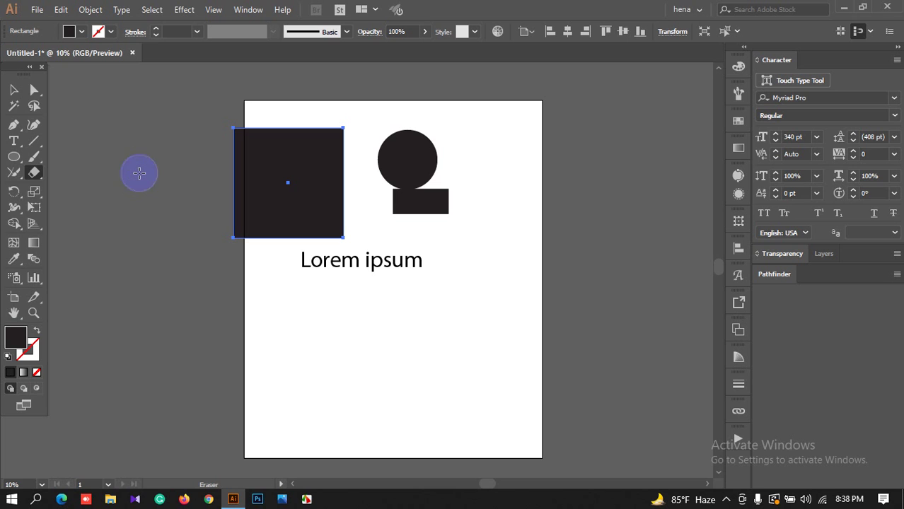
key("bracketright")
key("bracketright")
key("bracketright")
key("bracketleft")
key("bracketleft")
key("bracketleft")
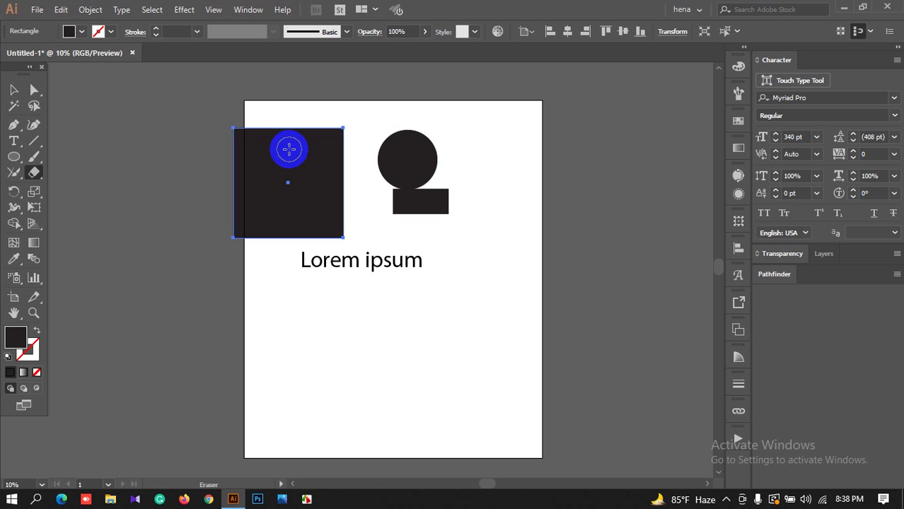
Erase two notches from the square's upper edge, a round hole, and a horizontal band across its lower half.
mouse_move(292, 127)
left_mouse_down()
mouse_move(295, 150)
mouse_move(321, 142)
mouse_move(322, 155)
left_mouse_up()
left_click(268, 174)
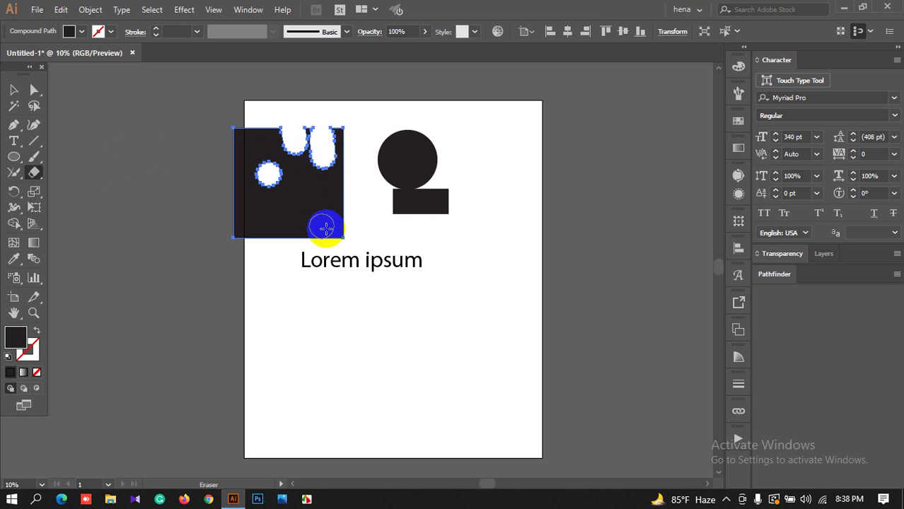
left_click(304, 191)
mouse_move(306, 191)
left_mouse_down()
mouse_move(339, 196)
mouse_move(253, 194)
mouse_move(266, 203)
left_mouse_up()
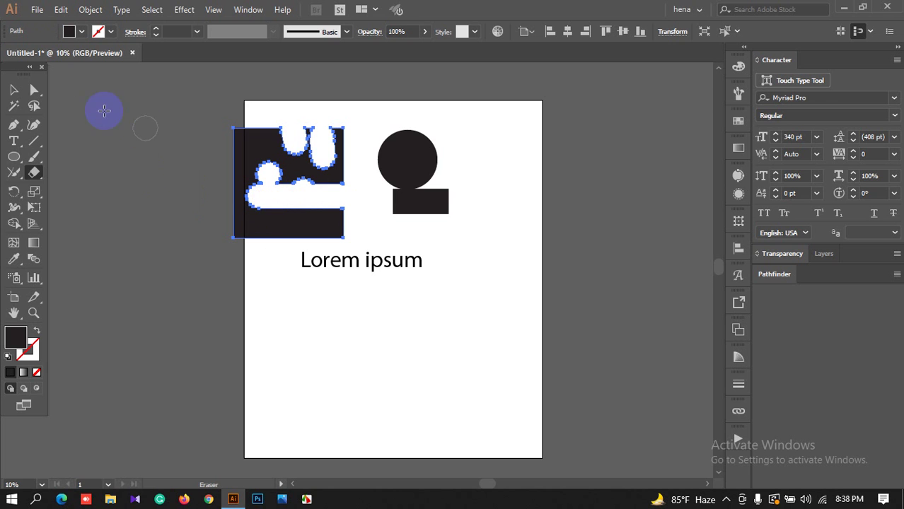
Deselect the square and move the small rectangle slightly down, clear of the circle.
left_click(14, 90)
left_click(102, 147)
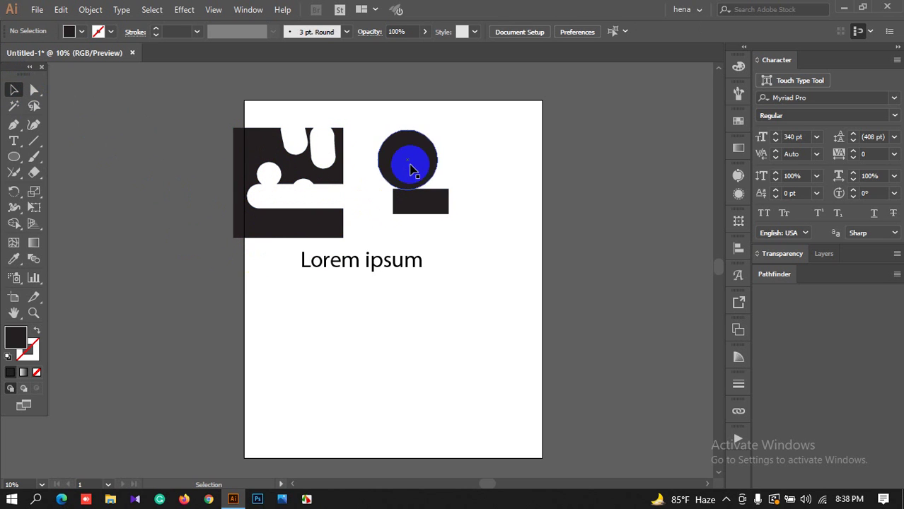
left_click_drag(424, 210, 424, 224)
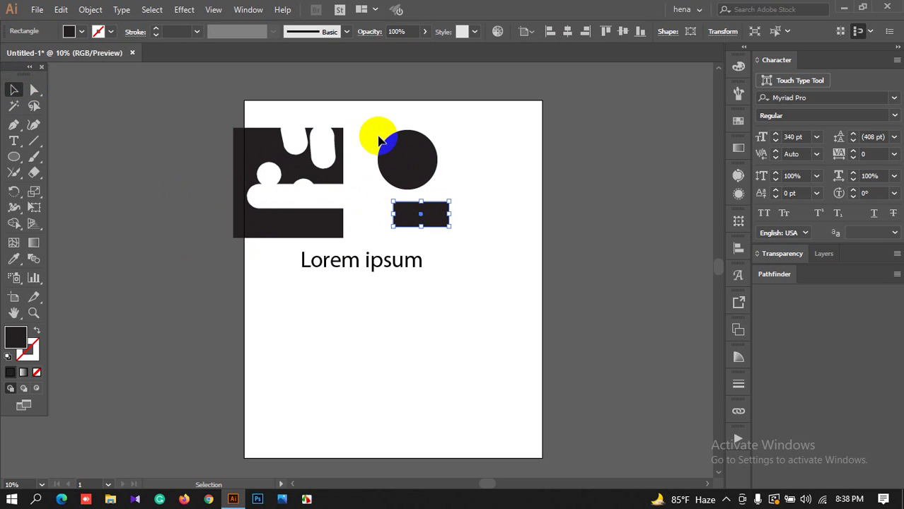
Erase the circle's upper half with a rectangular eraser area, and undo the erasure.
left_click(414, 162)
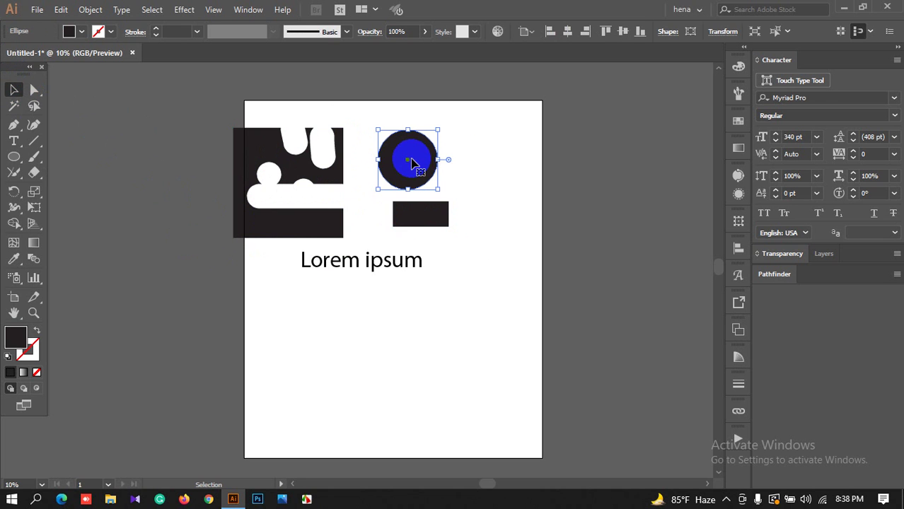
left_click(34, 171)
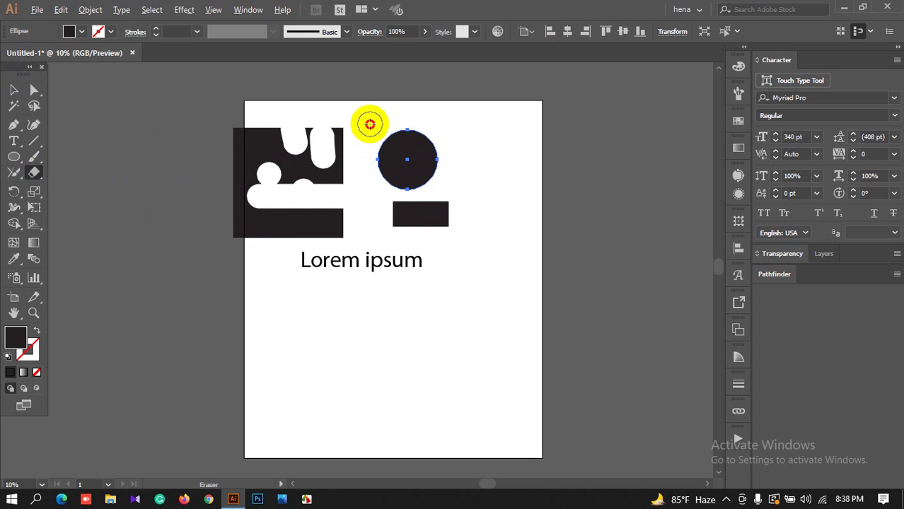
mouse_move(370, 125)
left_mouse_down()
mouse_move(380, 145)
mouse_move(447, 161)
left_mouse_up()
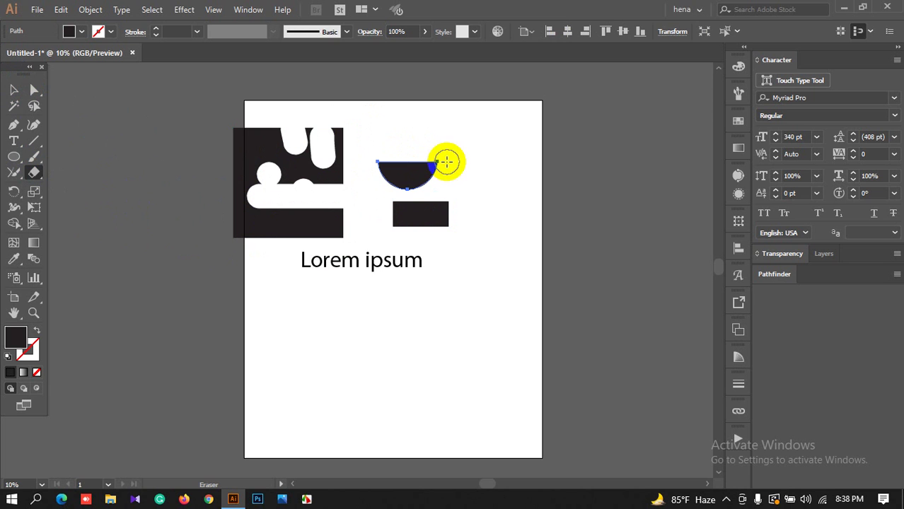
left_click(14, 90)
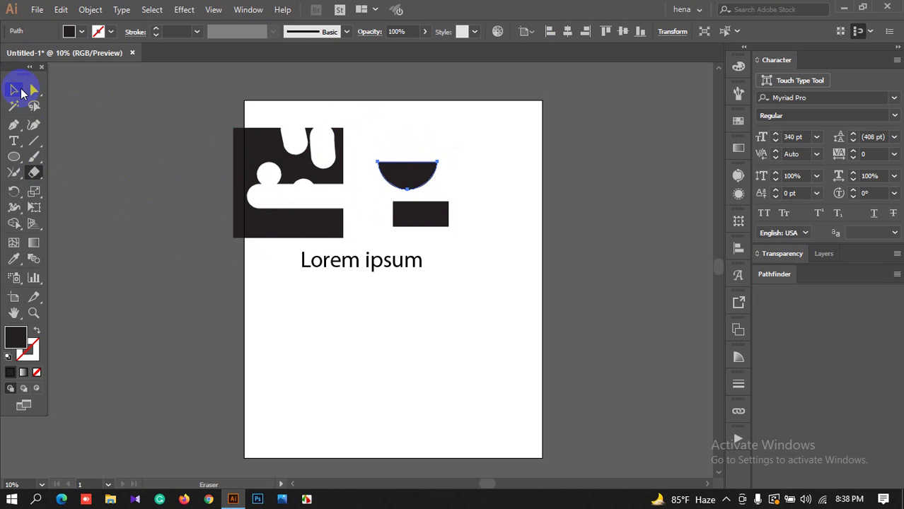
left_click(487, 170)
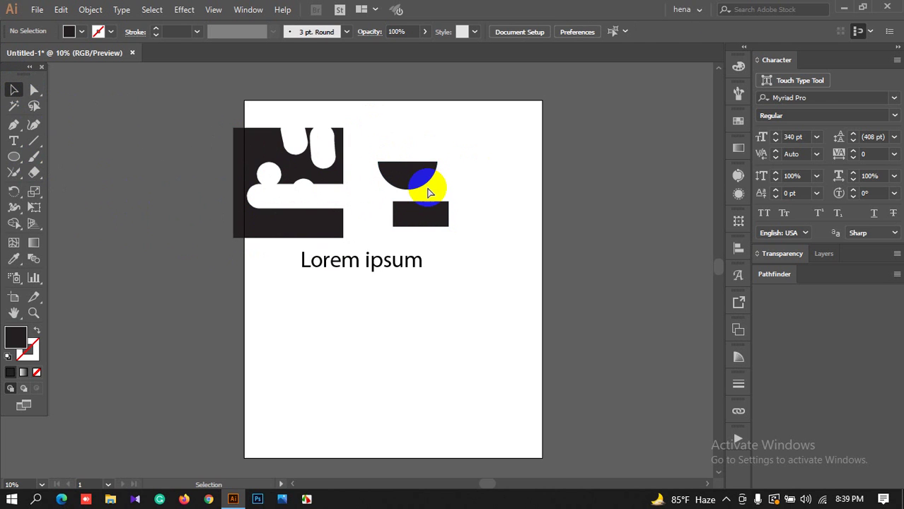
key("ctrl+z")
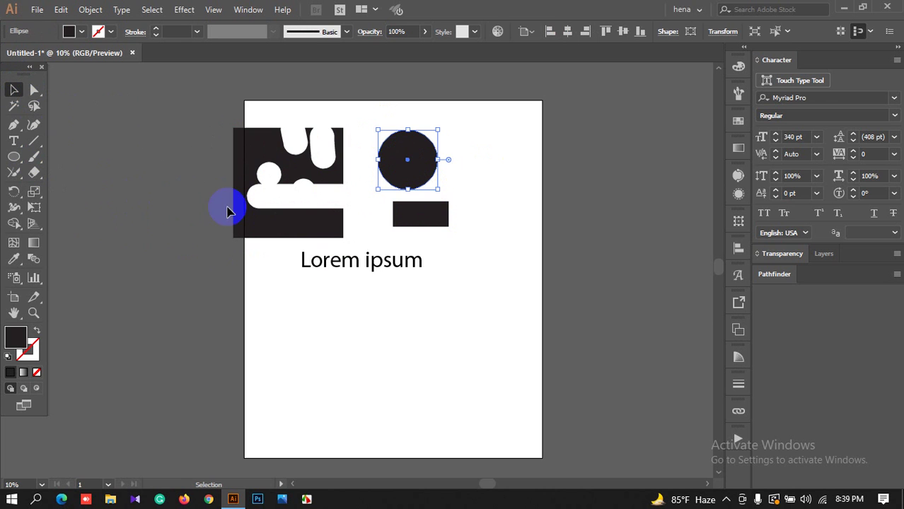
Erase a freehand horizontal band across the circle to split it into two pieces, and deselect them.
left_click(33, 172)
mouse_move(377, 147)
left_mouse_down()
mouse_move(367, 135)
mouse_move(389, 149)
mouse_move(449, 152)
left_mouse_up()
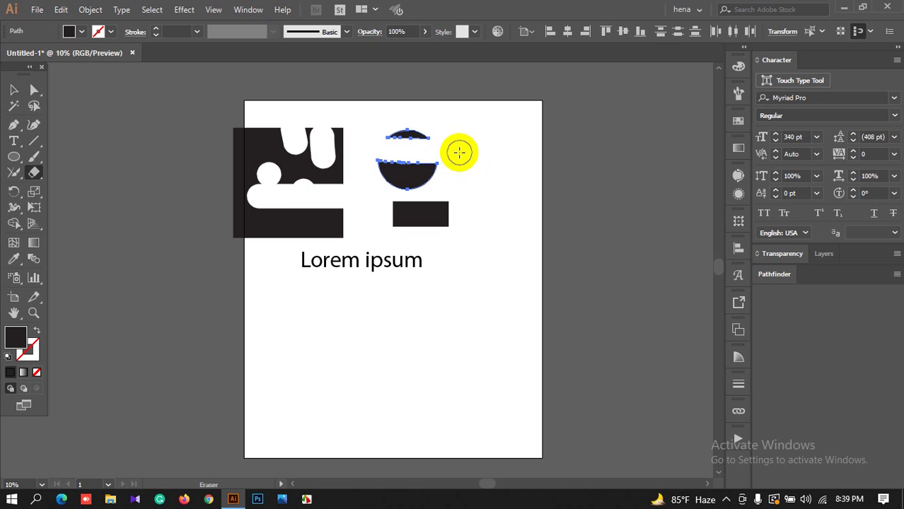
left_click(13, 90)
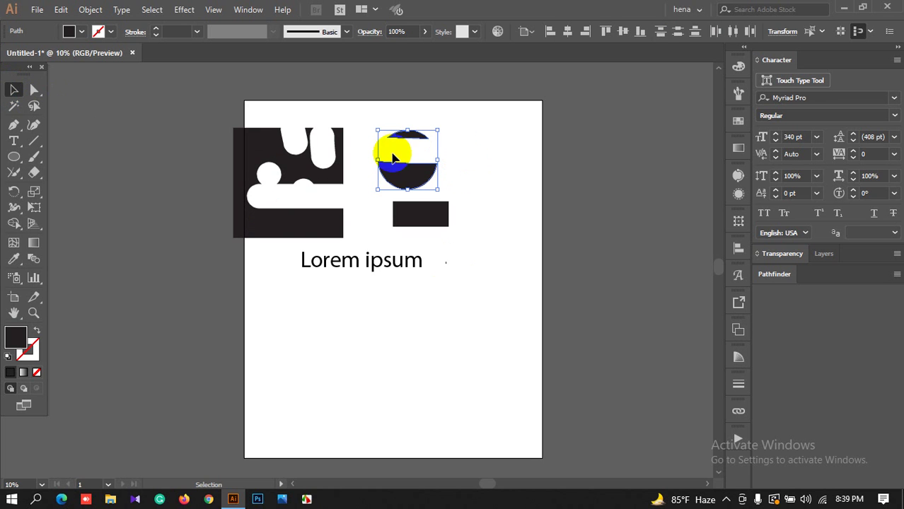
left_click(400, 146)
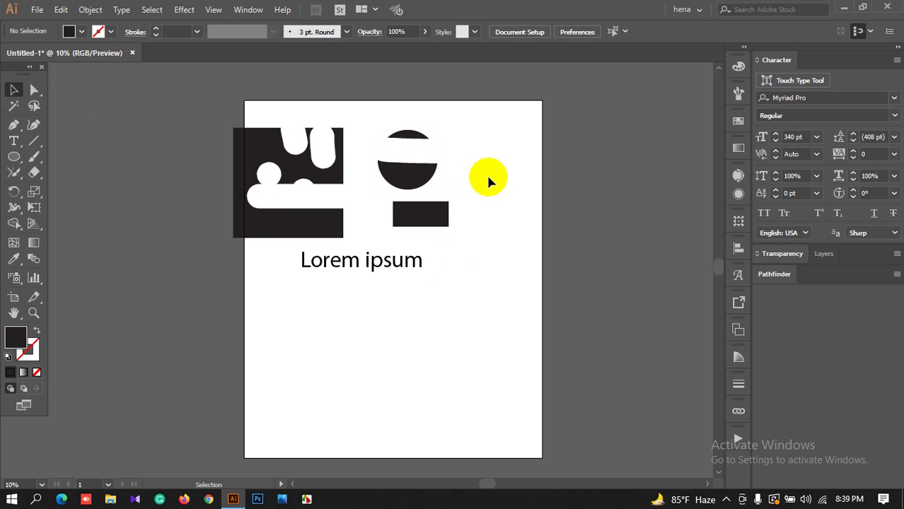
Try the Eraser tool on the selected "Lorem ipsum" text.
left_click(33, 175)
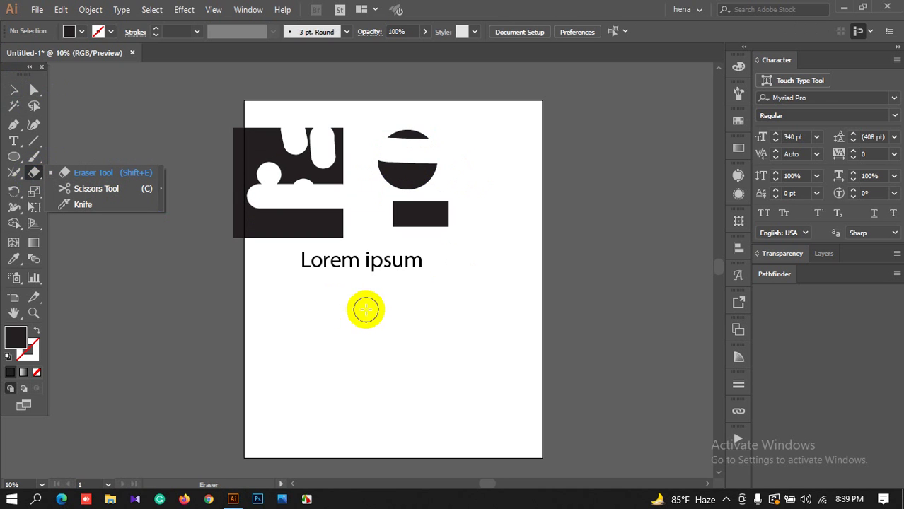
left_click(13, 90)
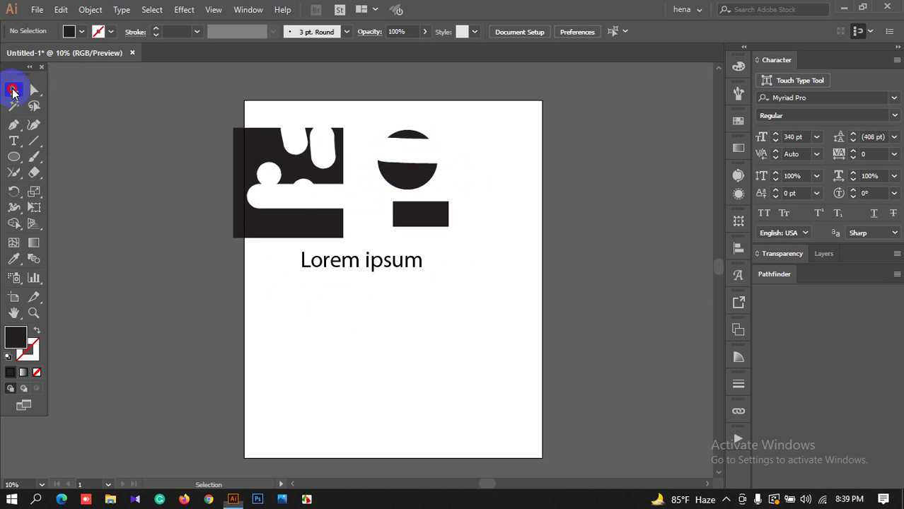
left_click(358, 267)
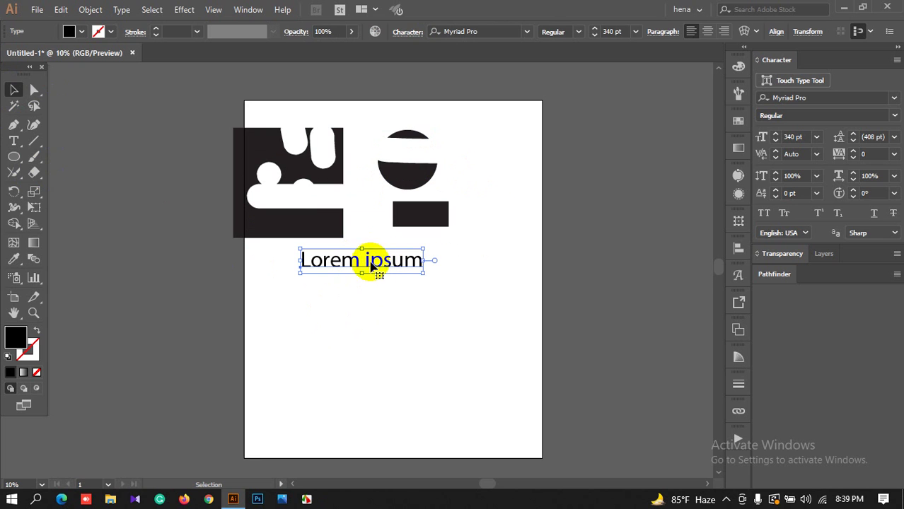
left_click(36, 173)
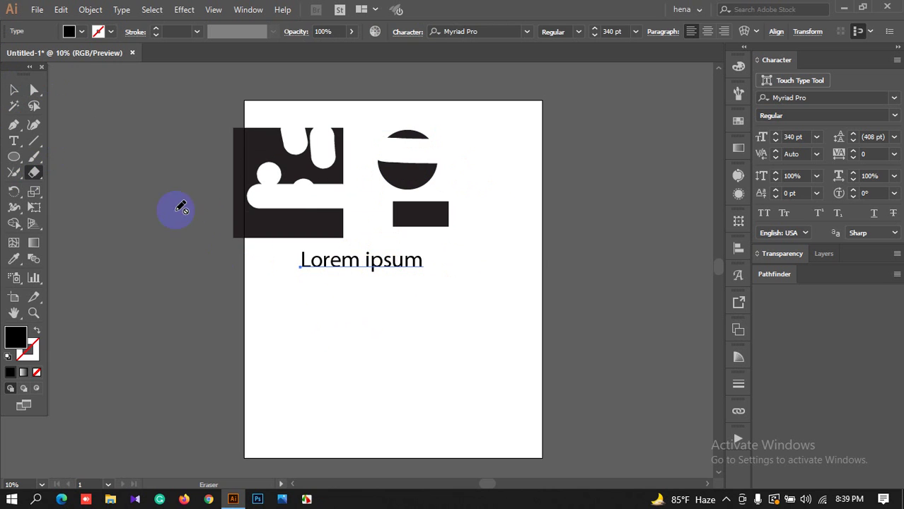
Convert the "Lorem ipsum" text to outlines and deselect it.
left_click(13, 89)
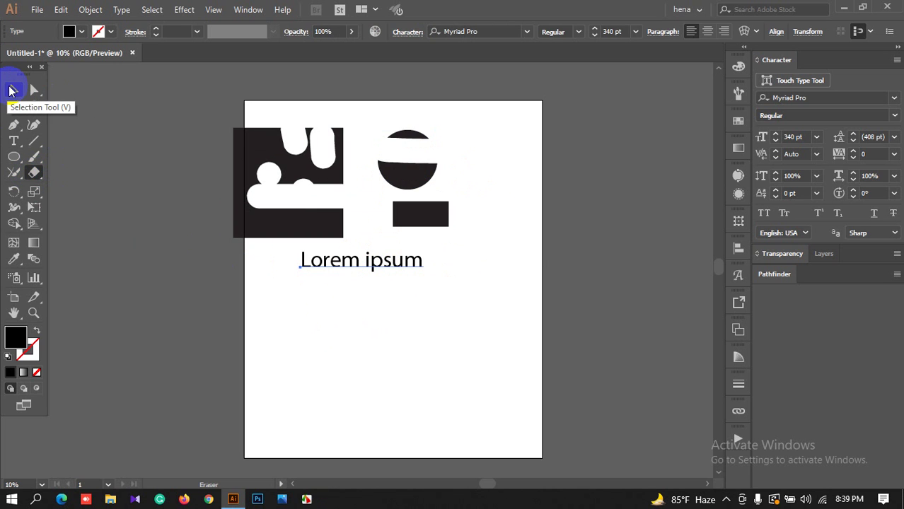
right_click(377, 263)
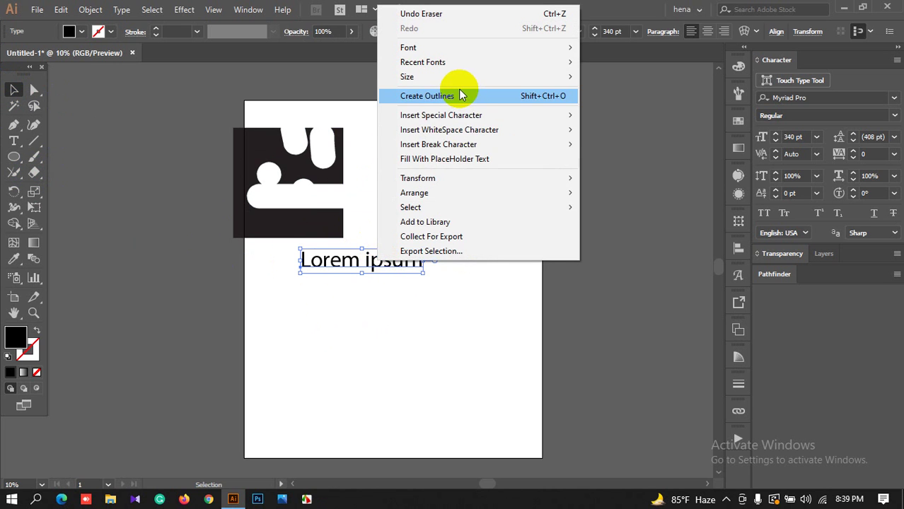
left_click(458, 91)
left_click(381, 285)
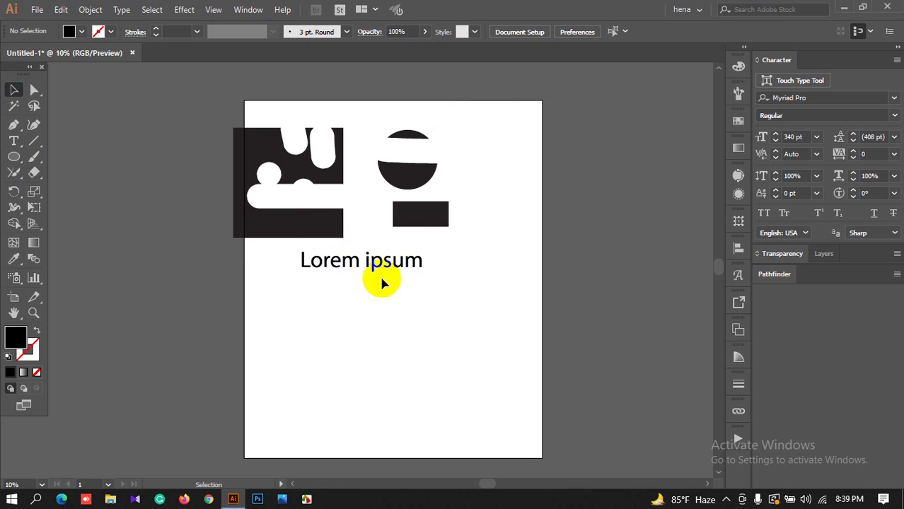
Select the outlined text, erase "ipsum" and the end of "Lorem" with the Eraser tool, and deselect the remaining letters.
left_click(395, 265)
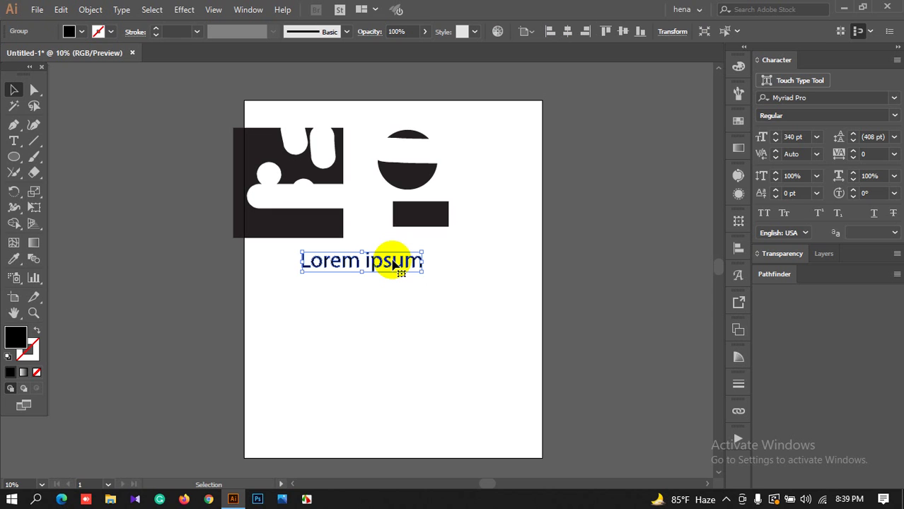
left_click(37, 175)
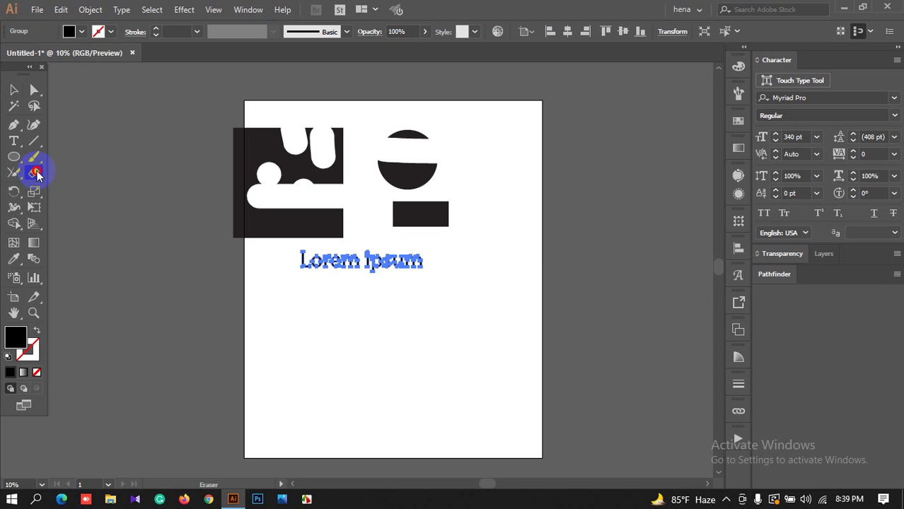
mouse_move(390, 290)
left_mouse_down()
mouse_move(334, 259)
mouse_move(328, 271)
mouse_move(340, 260)
mouse_move(304, 264)
mouse_move(436, 270)
mouse_move(331, 260)
mouse_move(416, 262)
mouse_move(374, 259)
left_mouse_up()
left_click_drag(472, 267, 361, 266)
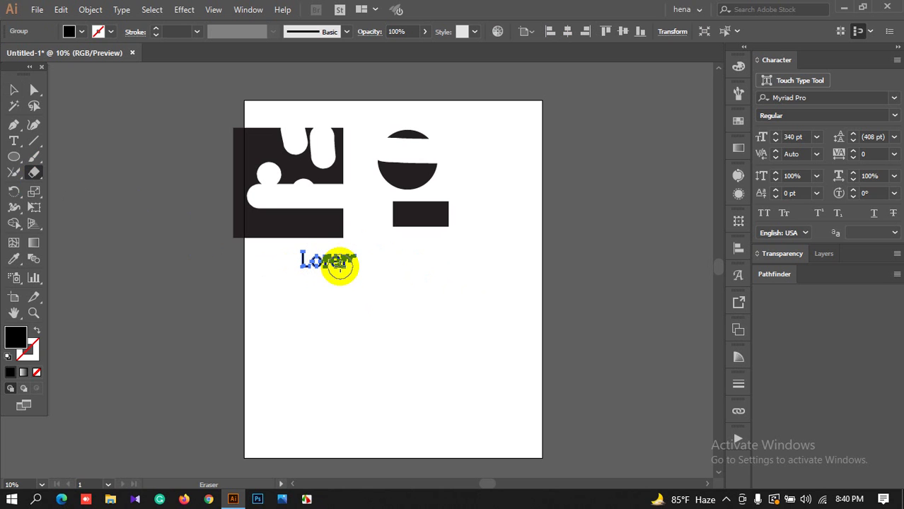
left_click_drag(334, 224, 282, 216)
mouse_move(282, 216)
left_mouse_down()
mouse_move(249, 205)
mouse_move(293, 230)
left_mouse_up()
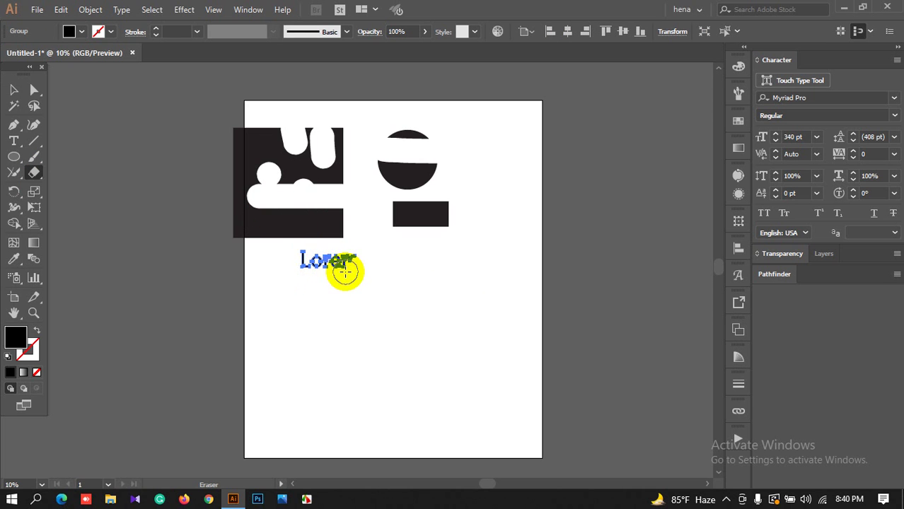
left_click(14, 89)
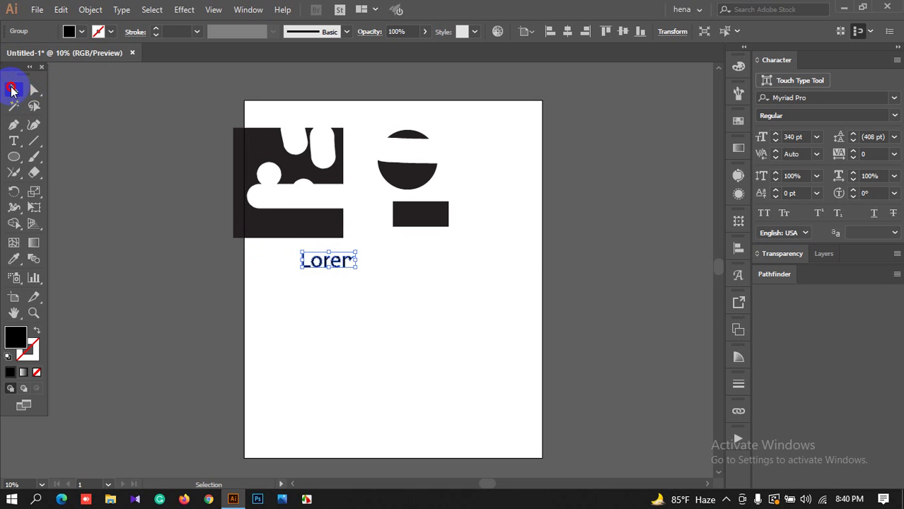
left_click(316, 304)
With nothing selected, erase diagonal freehand bands across the square, circle, small rectangle and remaining letters.
left_click(262, 242)
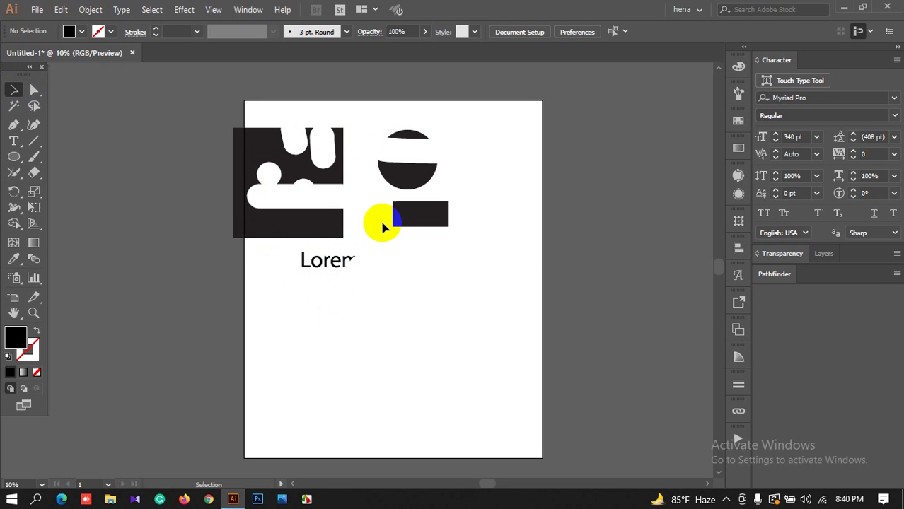
left_click(244, 146)
left_click(189, 192)
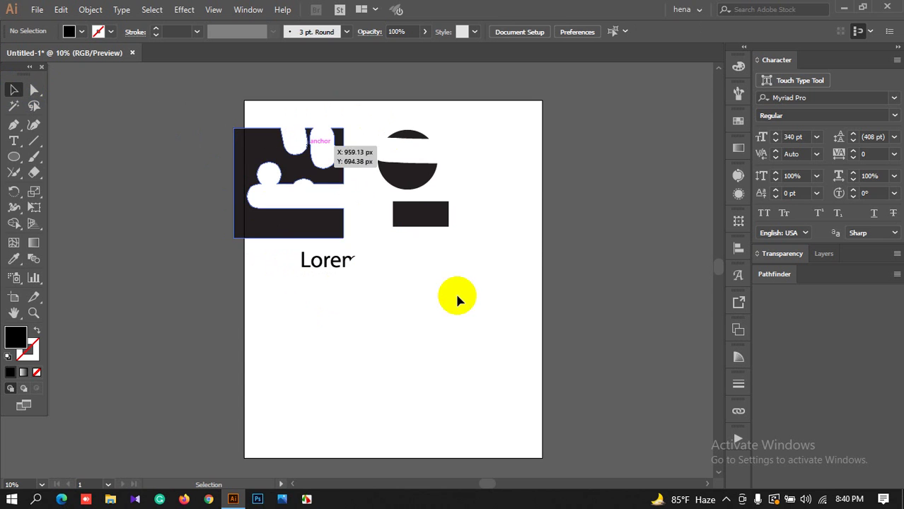
left_click(43, 168)
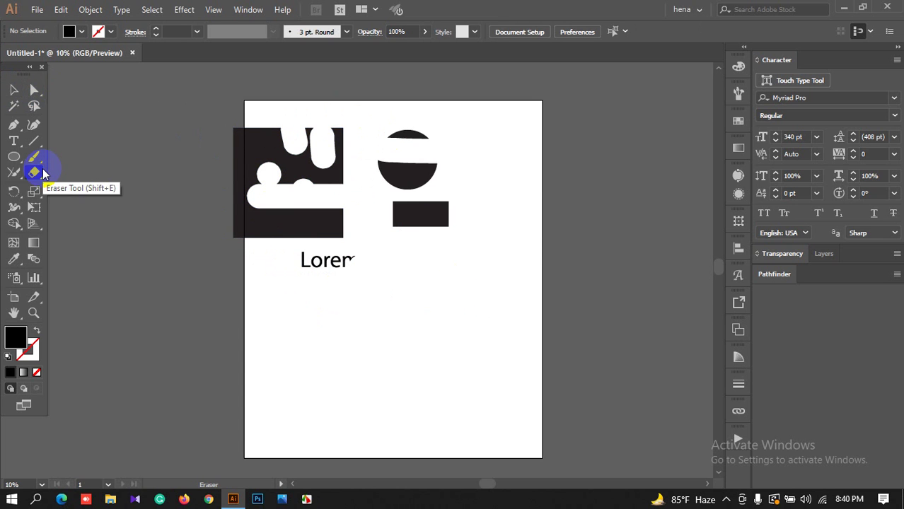
mouse_move(235, 203)
left_mouse_down()
mouse_move(256, 234)
mouse_move(299, 262)
mouse_move(390, 276)
left_mouse_up()
mouse_move(296, 230)
left_mouse_down()
mouse_move(479, 163)
mouse_move(443, 187)
mouse_move(452, 229)
mouse_move(208, 150)
left_mouse_up()
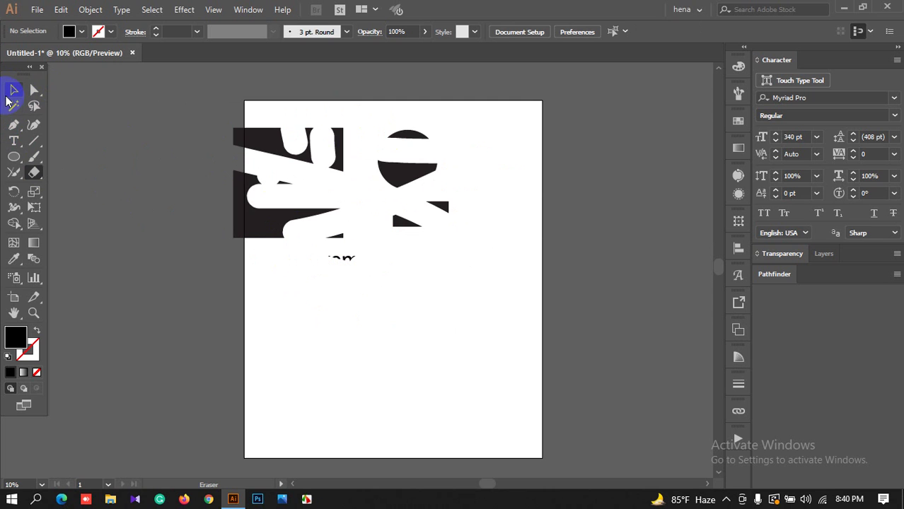
Select only the square's lower-left piece, erase its narrow right-hand parts, and deselect it.
left_click(258, 218)
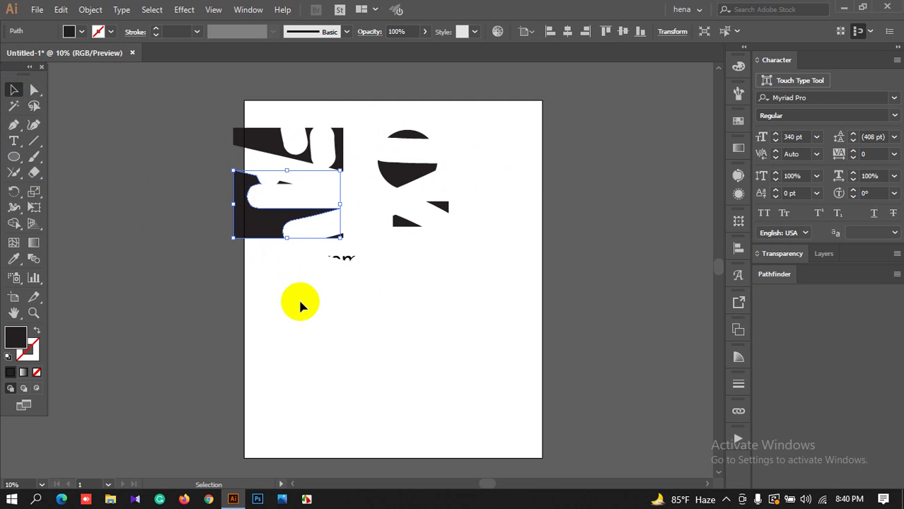
left_click(33, 172)
left_click_drag(349, 238, 326, 212)
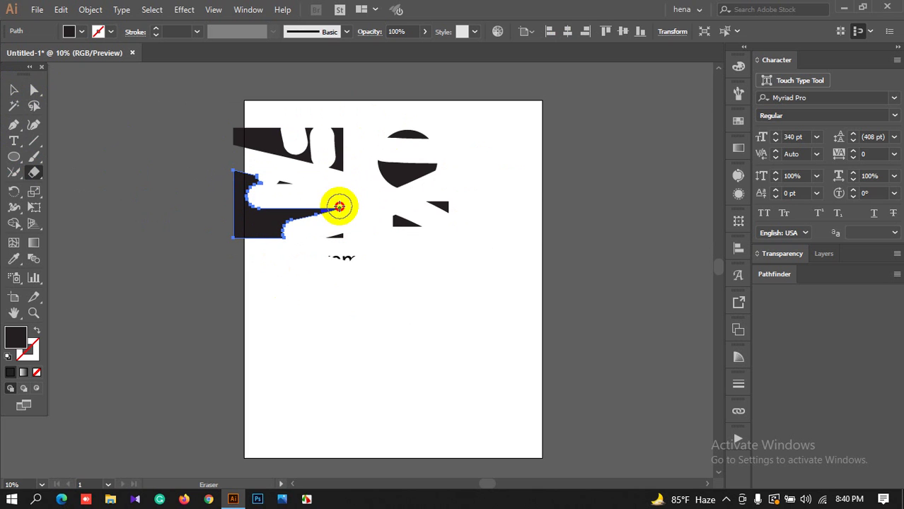
left_click_drag(339, 205, 294, 205)
left_click(13, 90)
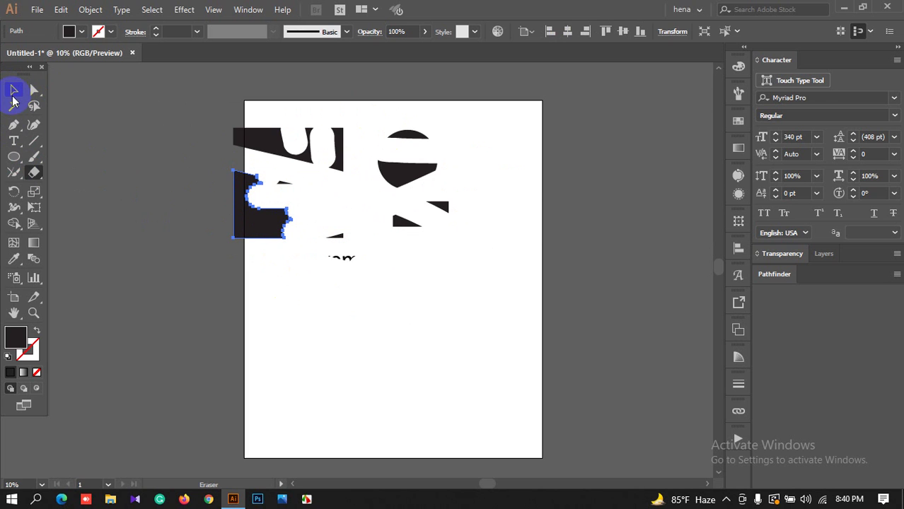
left_click(128, 175)
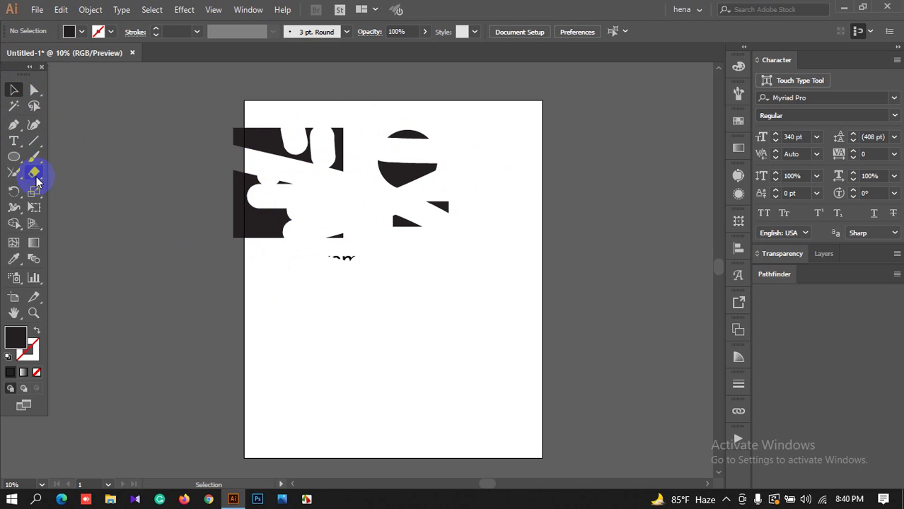
Set the Scissors as the active cutting tool, and delete all remaining artwork from the artboard.
left_click_drag(36, 178, 86, 186)
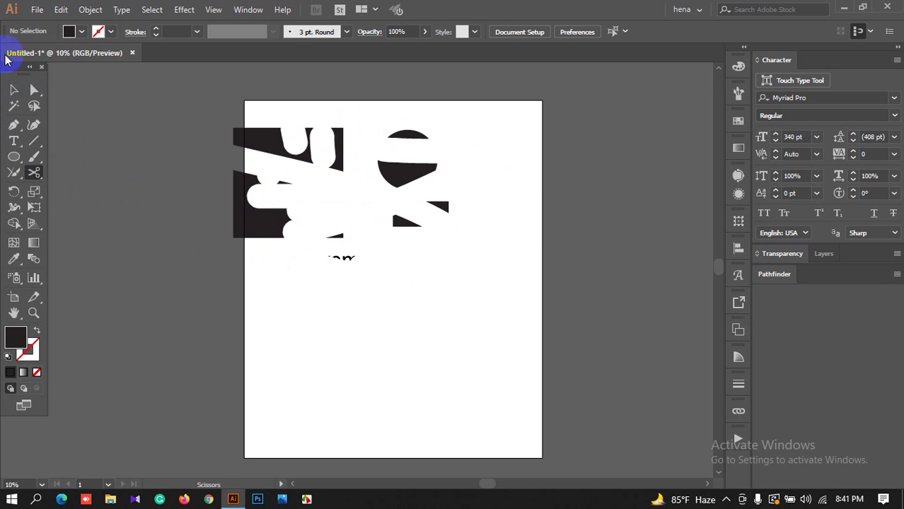
left_click(10, 92)
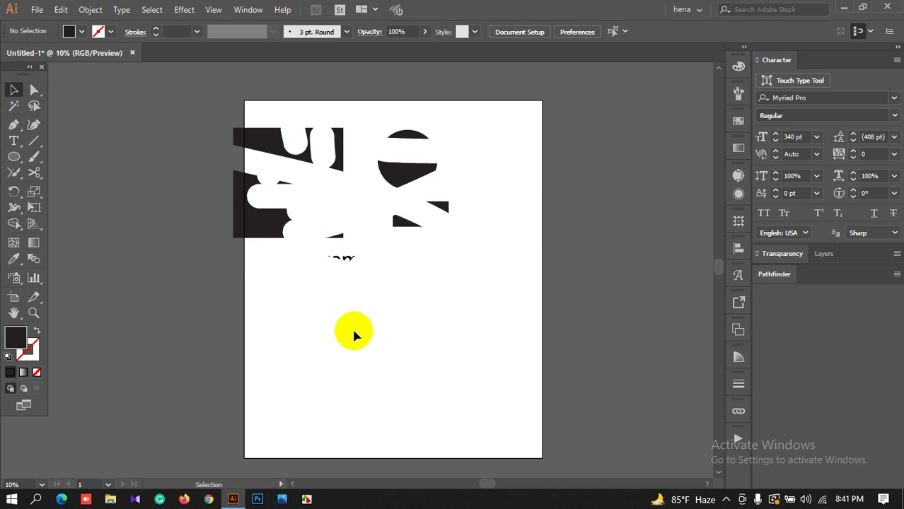
left_click_drag(214, 114, 471, 273)
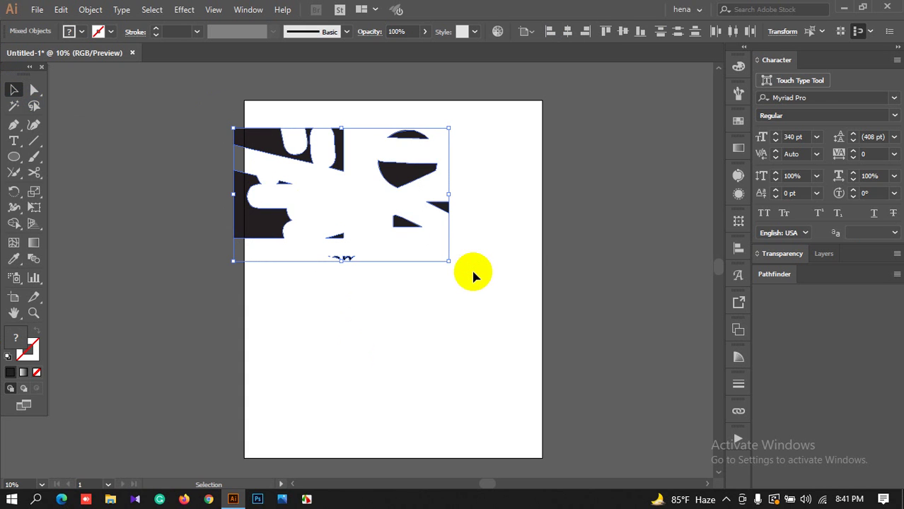
key("Delete")
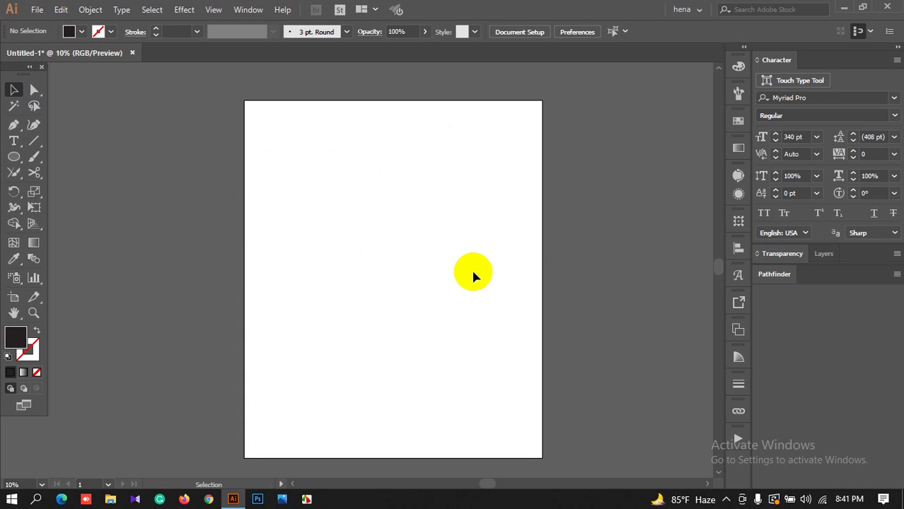
Draw a large circle with the Ellipse tool in the upper half of the artboard.
left_click(14, 156)
left_click(64, 189)
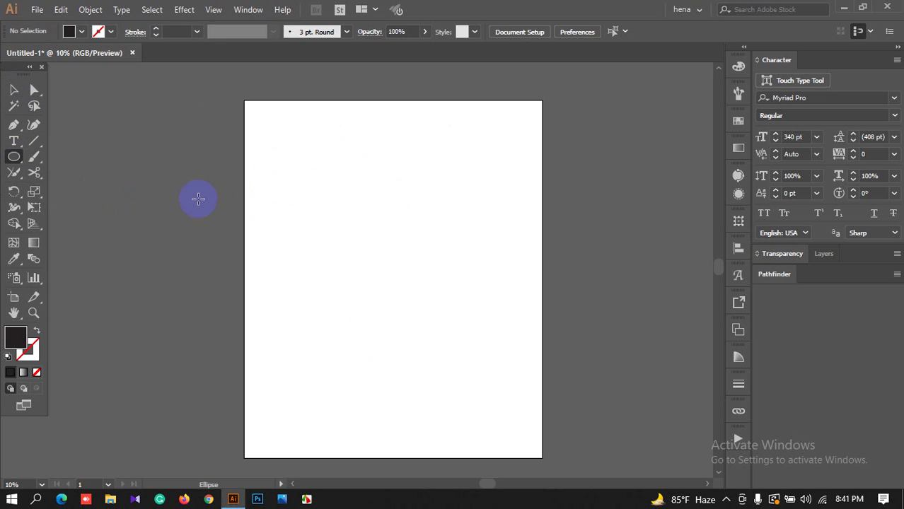
left_click_drag(376, 213, 464, 292)
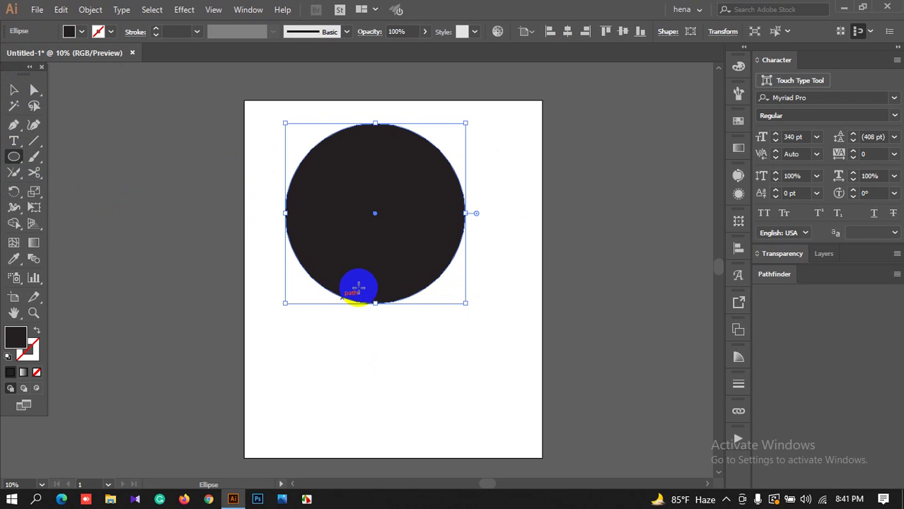
Swap the circle's fill and stroke, set the stroke weight to 50 pt, and deselect it.
key("shift+x")
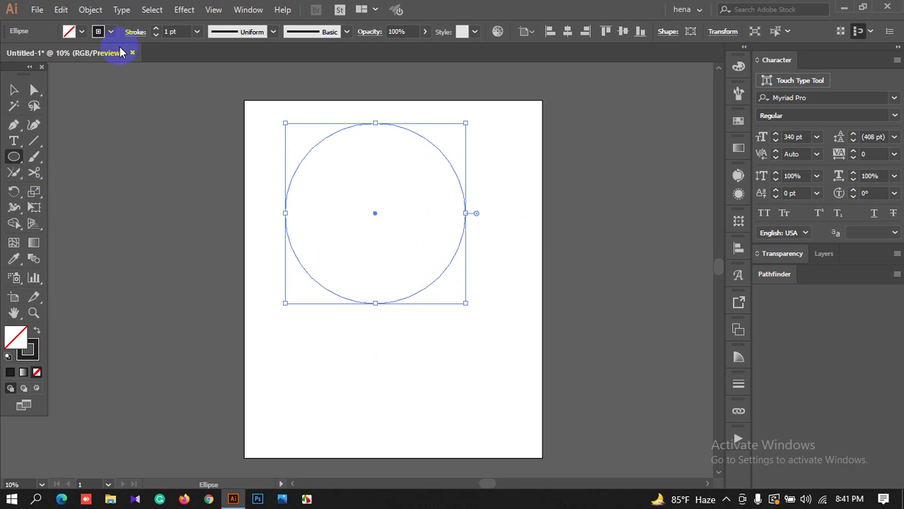
double_click(182, 33)
type("40")
key("Return")
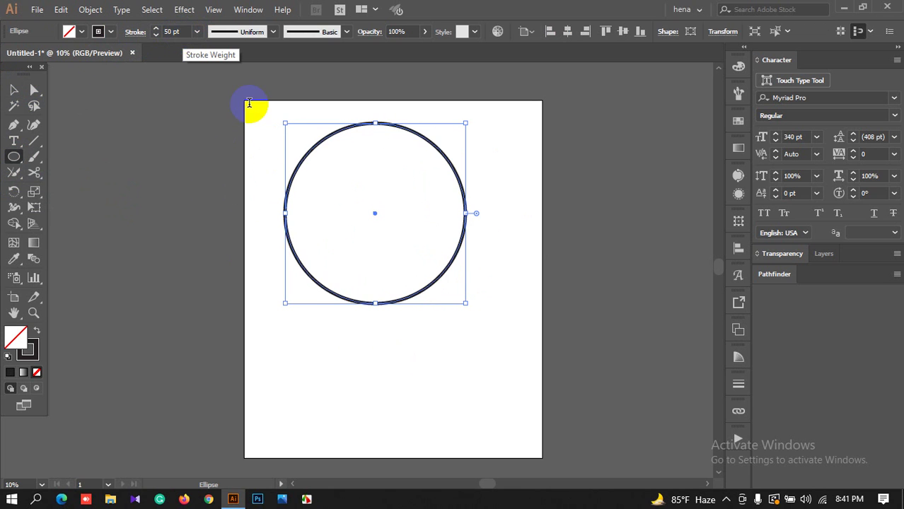
left_click(14, 89)
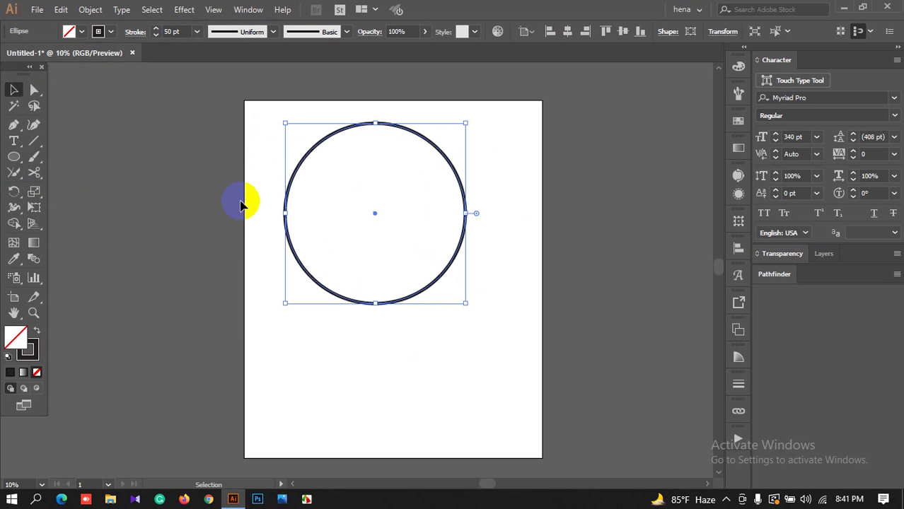
left_click(272, 204)
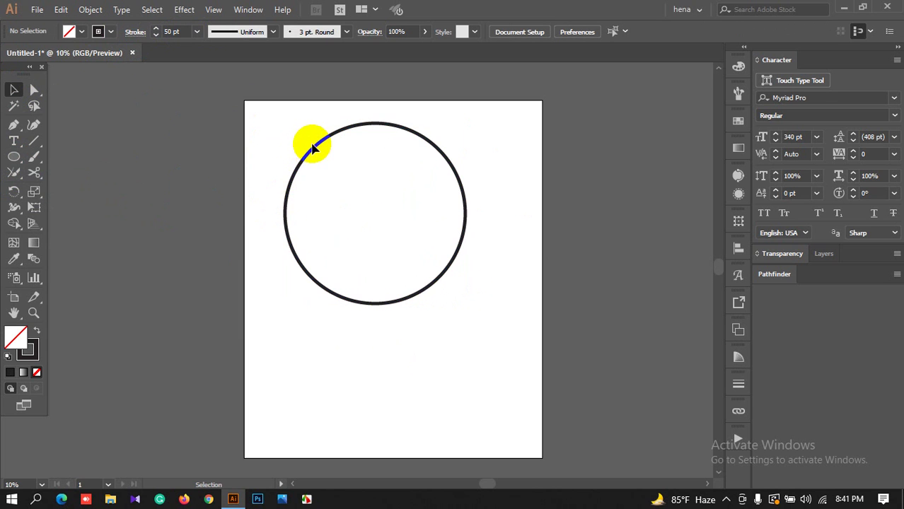
Try erasing part of the selected circle's outline with the Eraser tool, and undo the erasure.
left_click(339, 298)
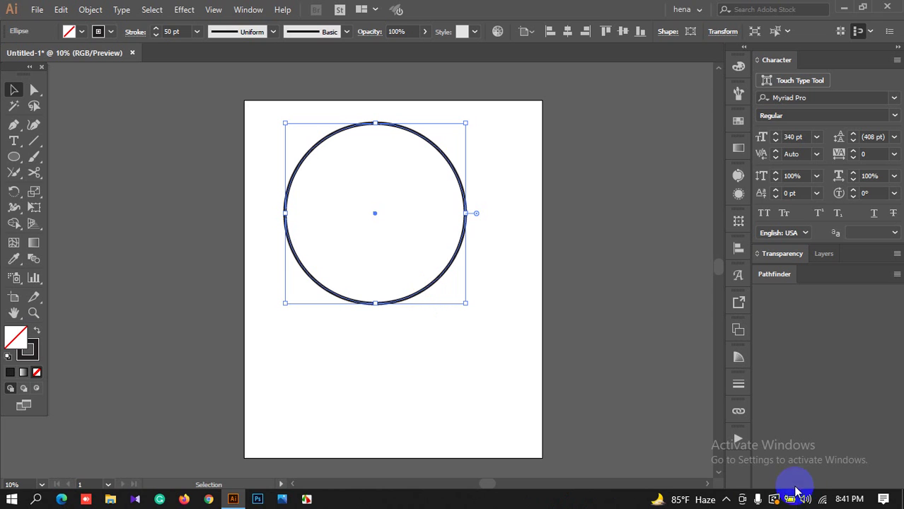
left_click(726, 499)
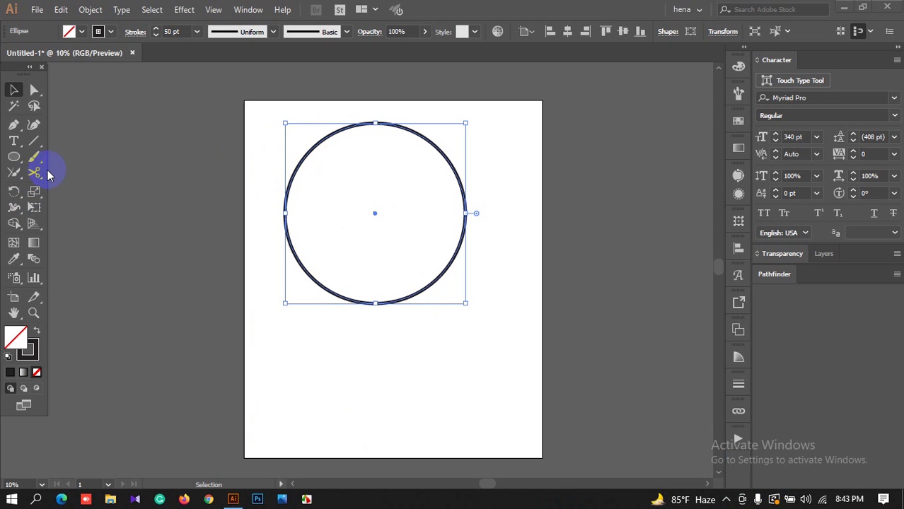
mouse_move(48, 175)
left_mouse_down()
mouse_move(36, 174)
mouse_move(90, 170)
left_mouse_up()
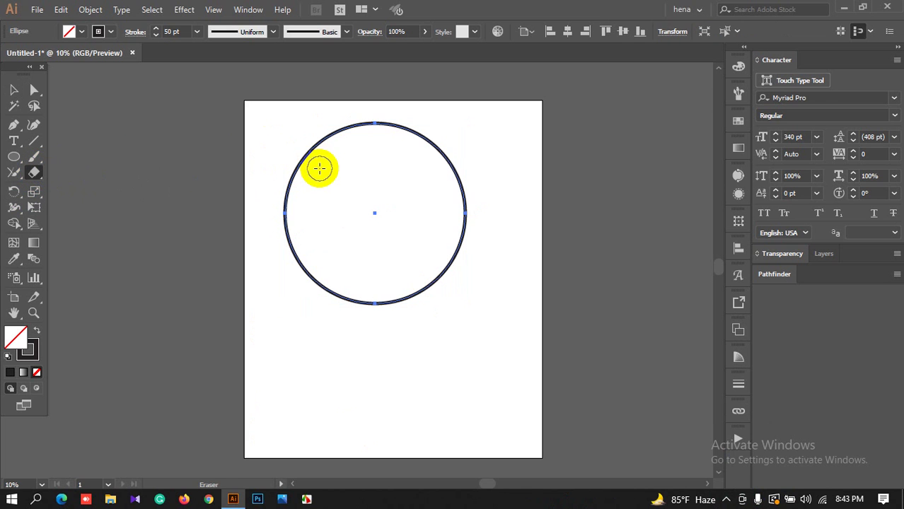
mouse_move(308, 128)
left_mouse_down()
mouse_move(412, 129)
mouse_move(477, 150)
mouse_move(408, 132)
mouse_move(476, 132)
mouse_move(412, 165)
left_mouse_up()
key("ctrl+z")
key("ctrl+z")
key("ctrl+z")
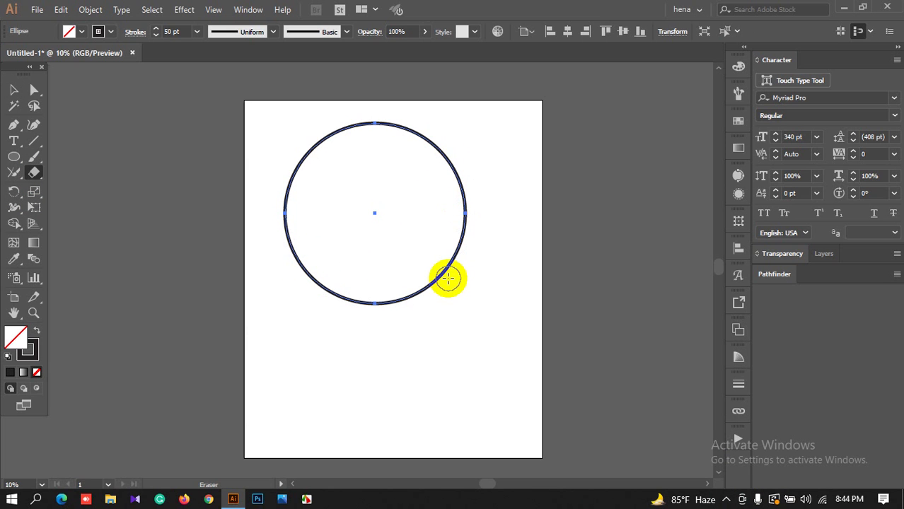
Cut the circle's outline with the Scissors tool at its upper-left, lower-left, upper-right and lower-right points.
left_click(34, 173)
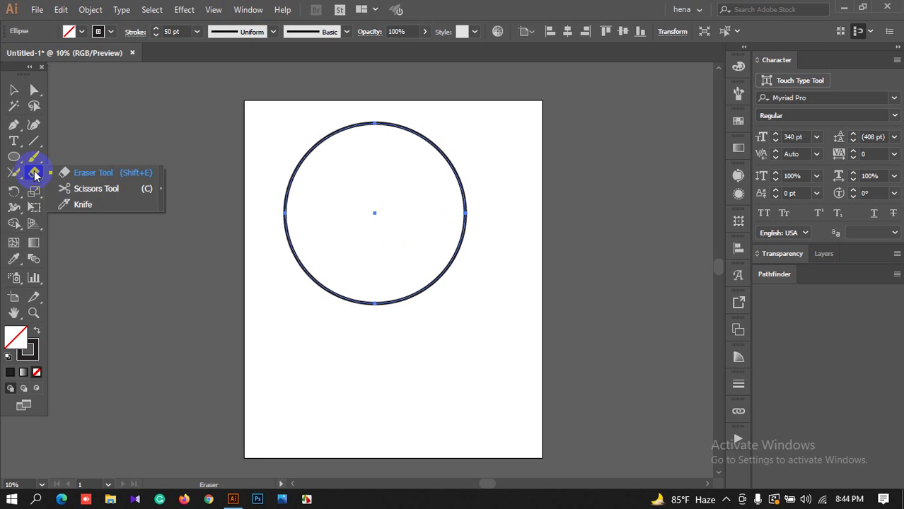
left_click(99, 190)
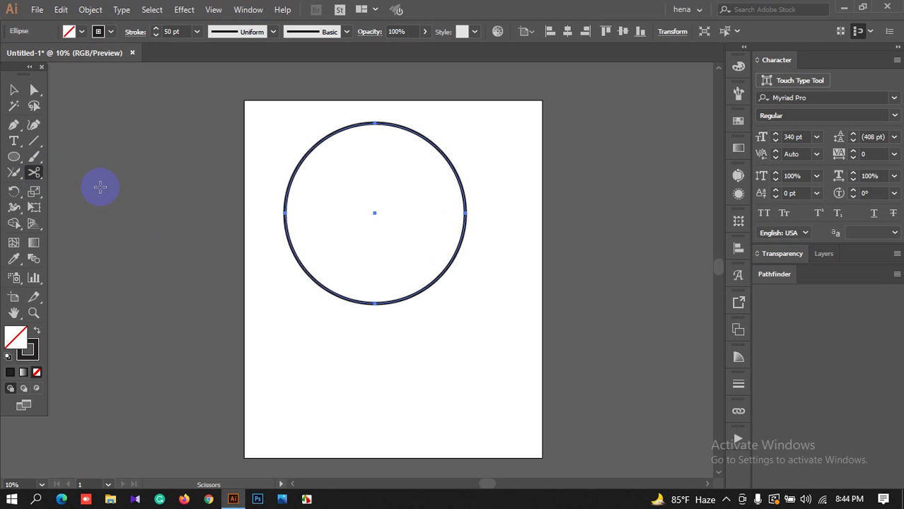
left_click(319, 141)
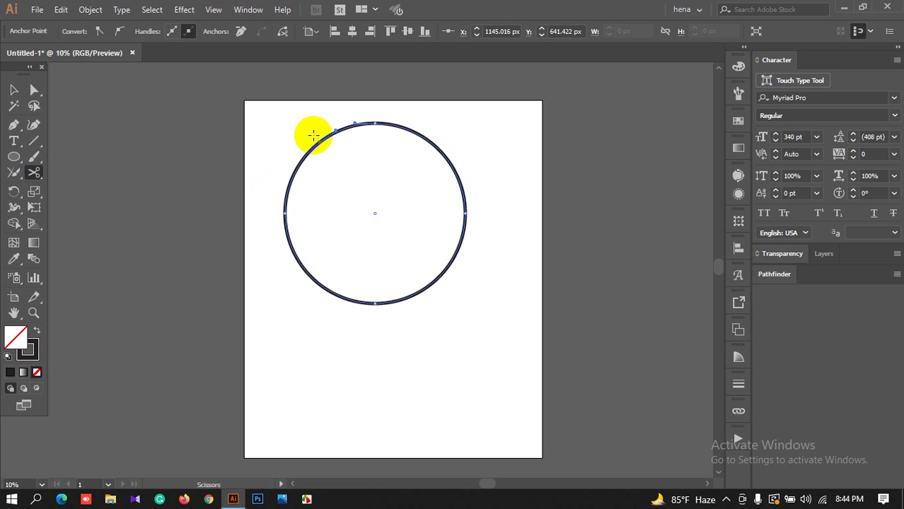
left_click(347, 302)
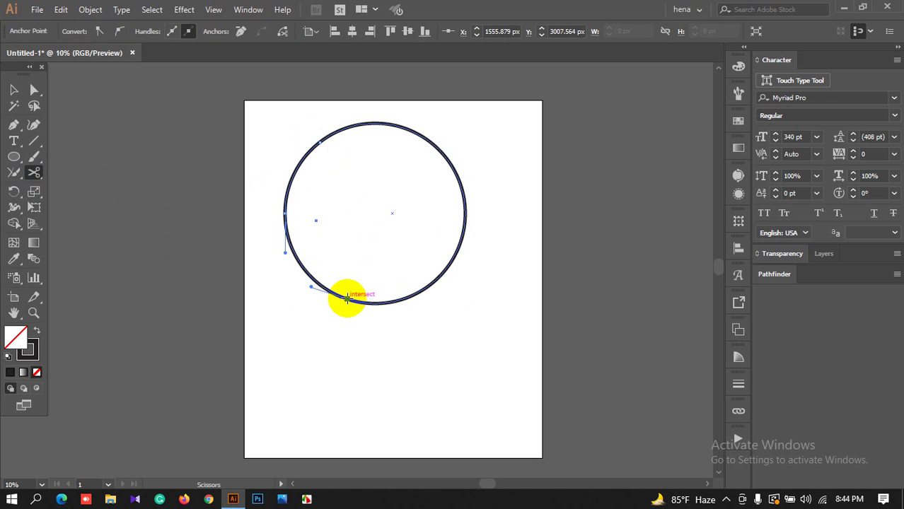
left_click(434, 145)
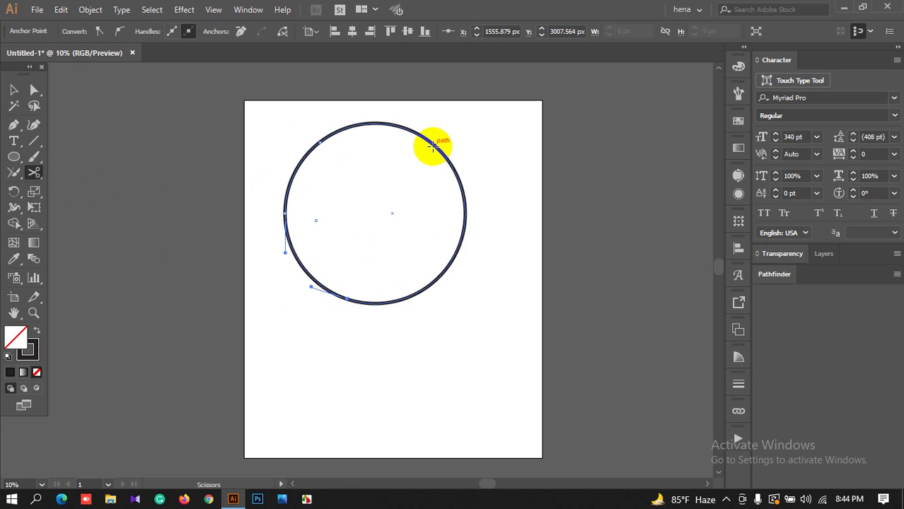
left_click(434, 144)
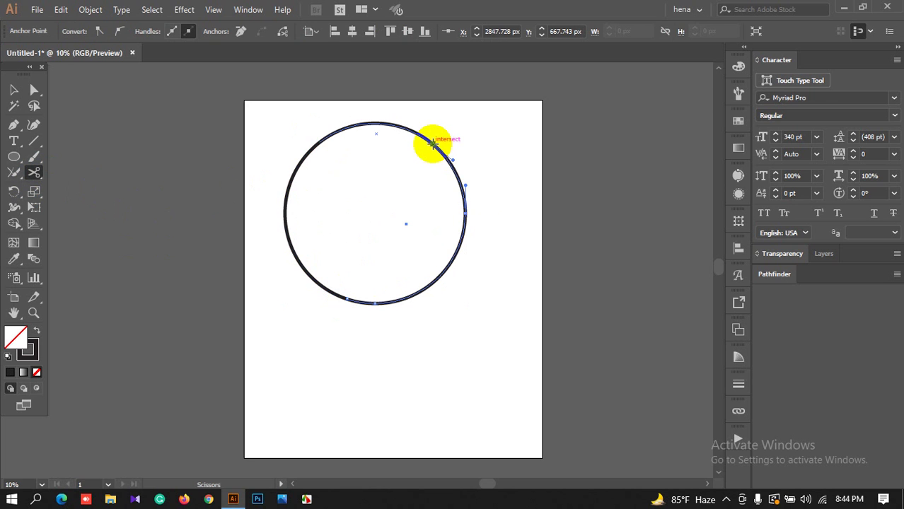
left_click(426, 289)
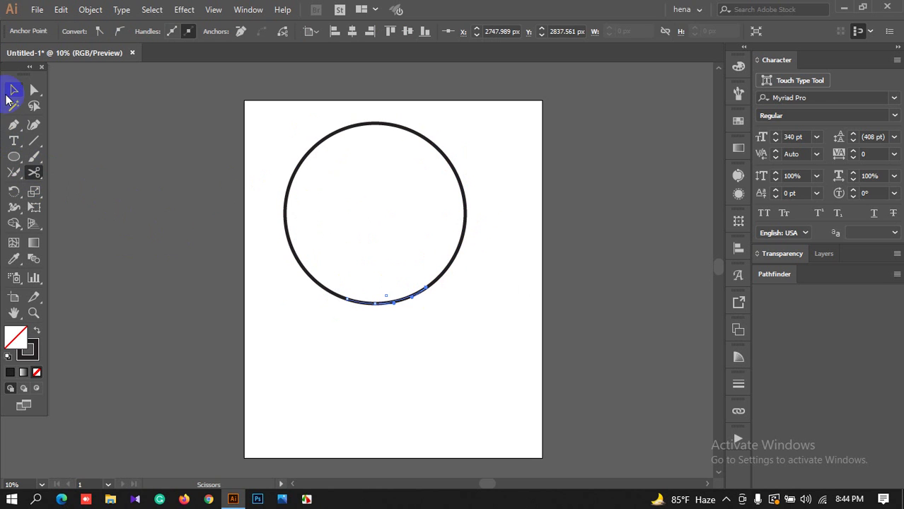
Separate the cut segments by moving the top arc upward and the bottom arc downward from the circle.
left_click(13, 90)
left_click(328, 193)
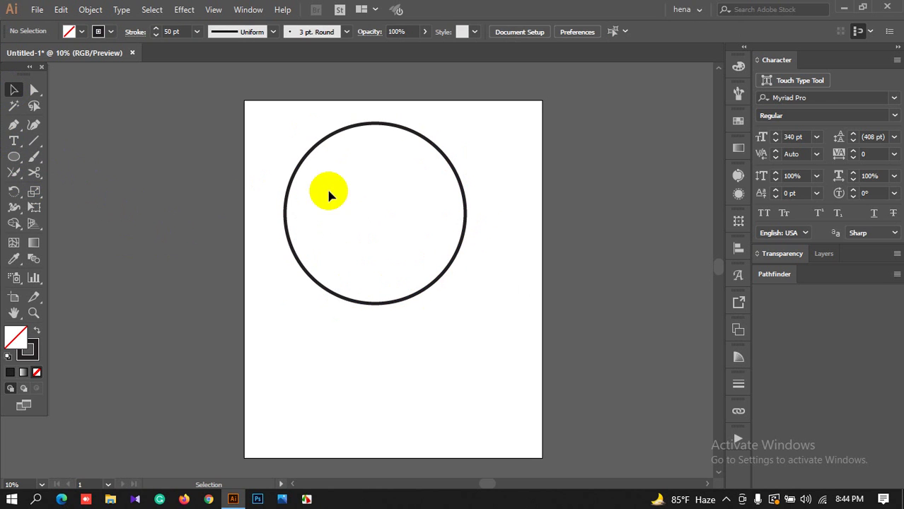
left_click(367, 125)
left_click_drag(367, 125, 367, 94)
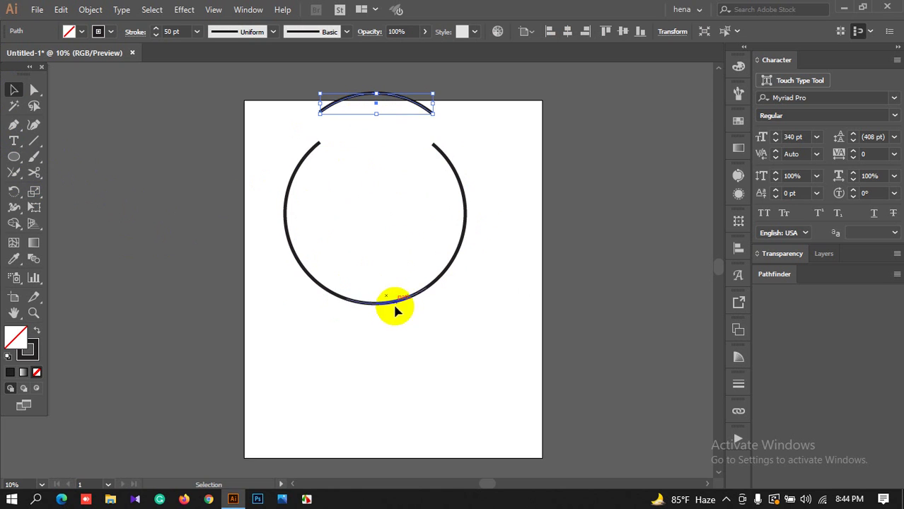
left_click_drag(383, 306, 384, 347)
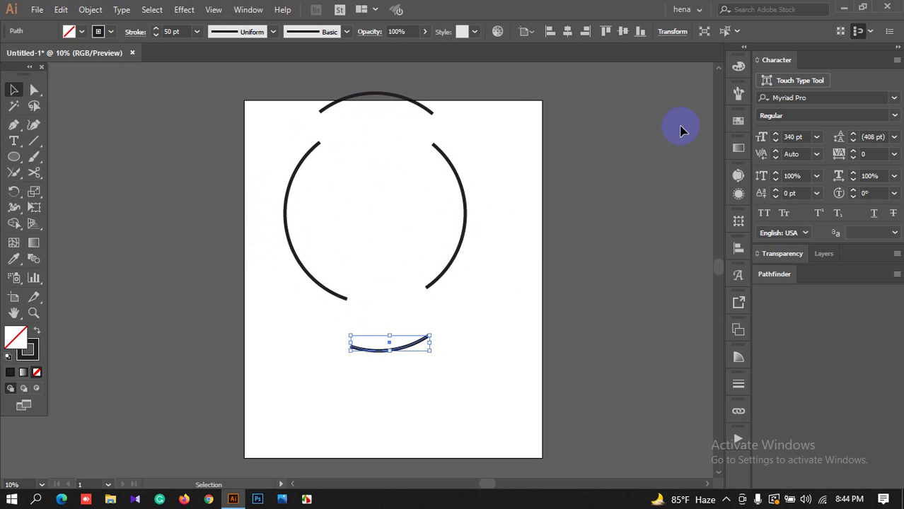
left_click(738, 92)
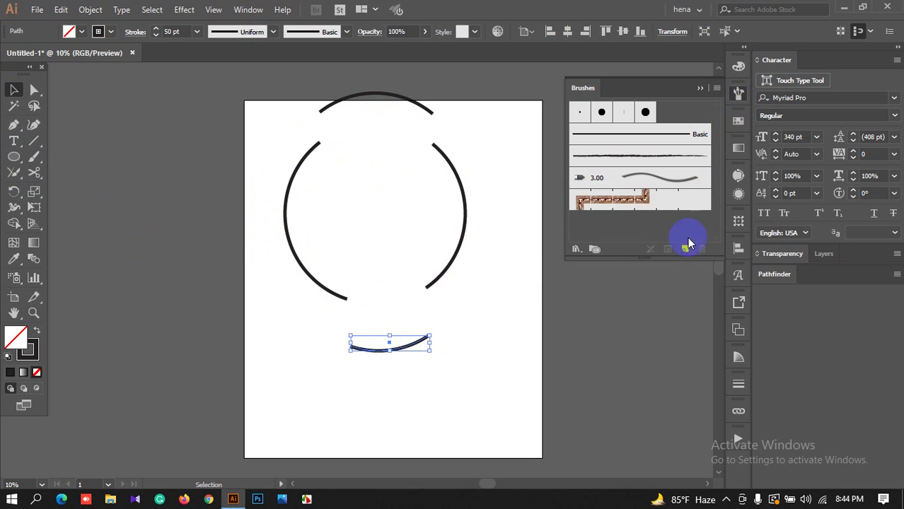
left_click(701, 88)
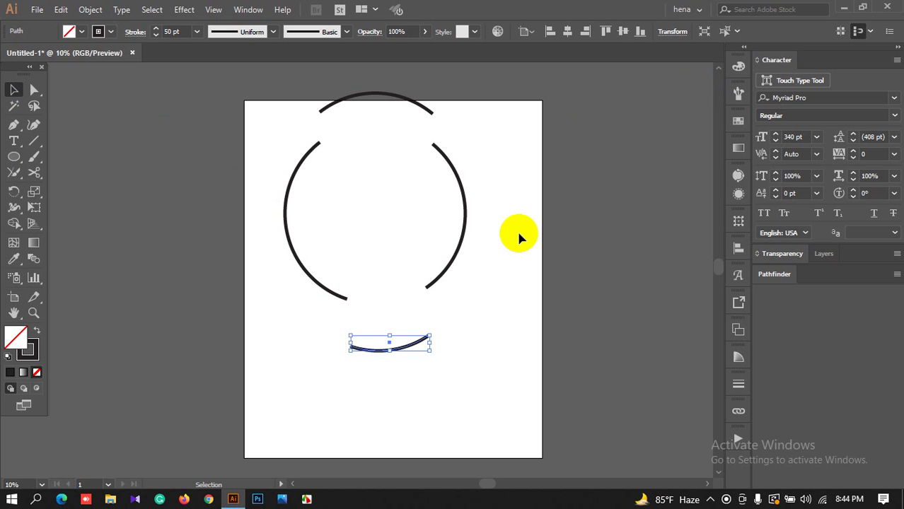
Delete the detached bottom arc and top arc, keeping only the two side arcs.
key("Delete")
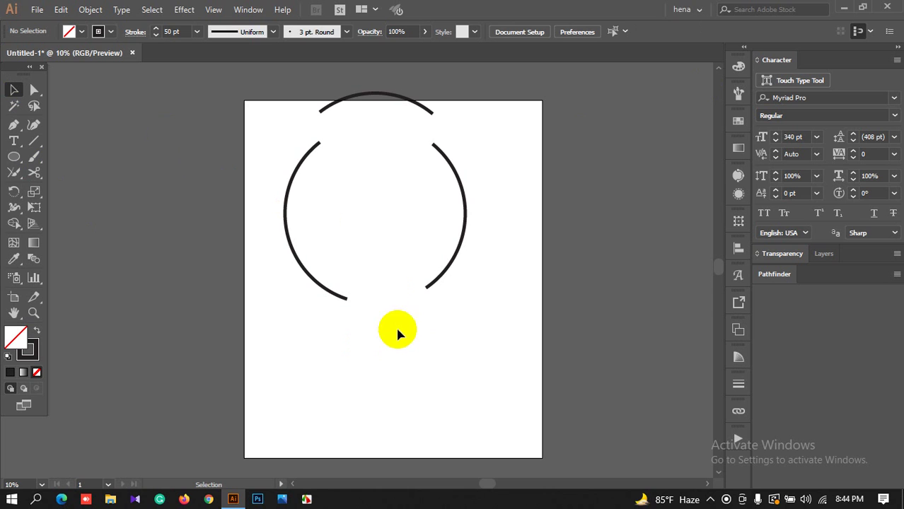
left_click(376, 111)
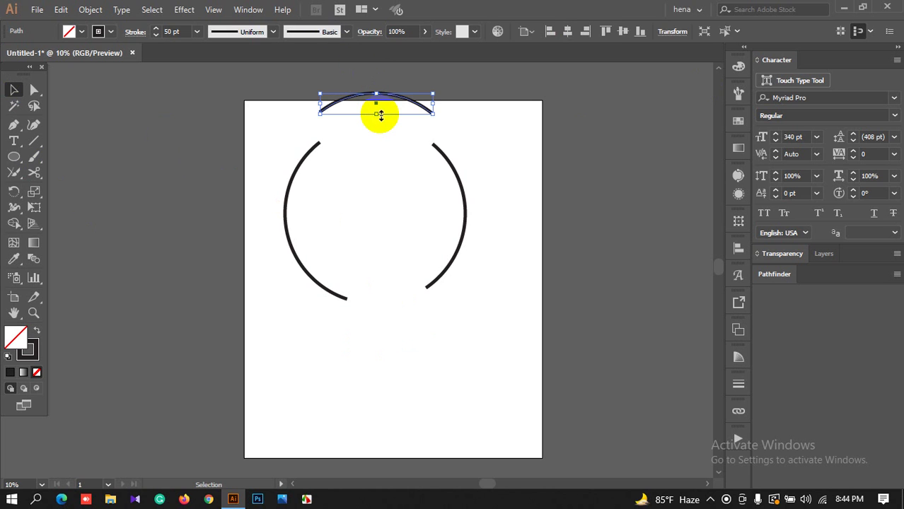
key("Delete")
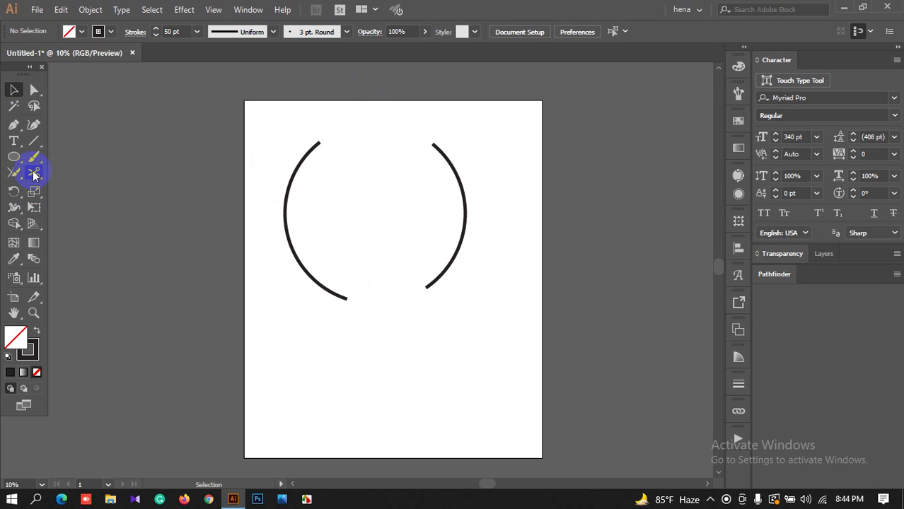
Draw a smaller circle over the left arc with the Ellipse tool, and swap its fill and stroke.
mouse_move(33, 178)
left_mouse_down()
mouse_move(71, 189)
mouse_move(87, 206)
left_mouse_up()
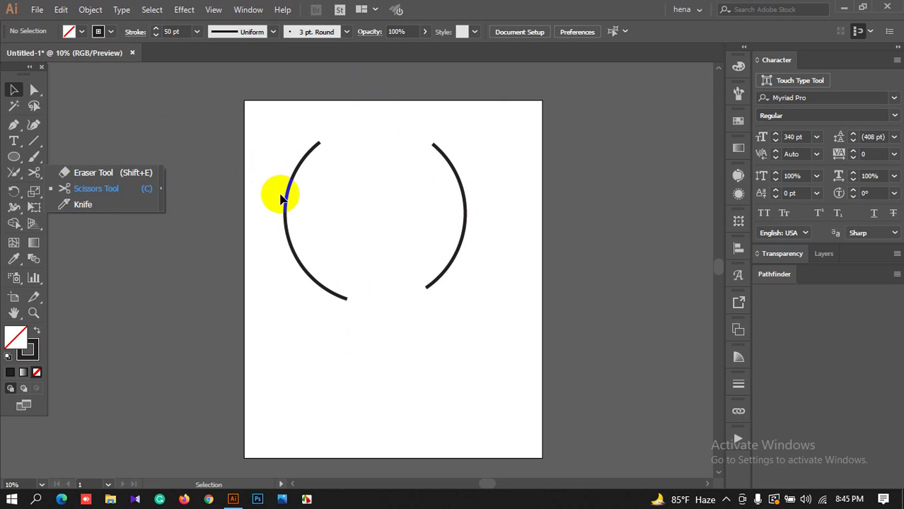
left_click(6, 157)
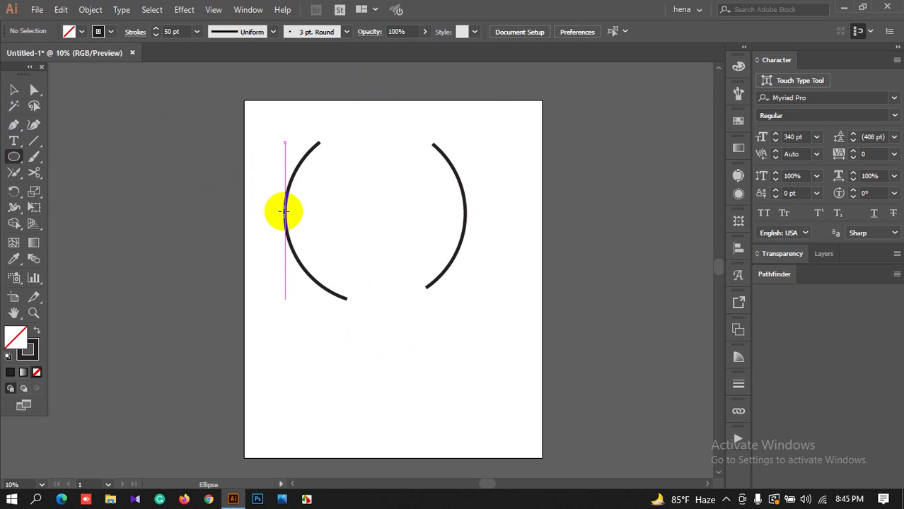
left_click_drag(325, 201, 375, 242)
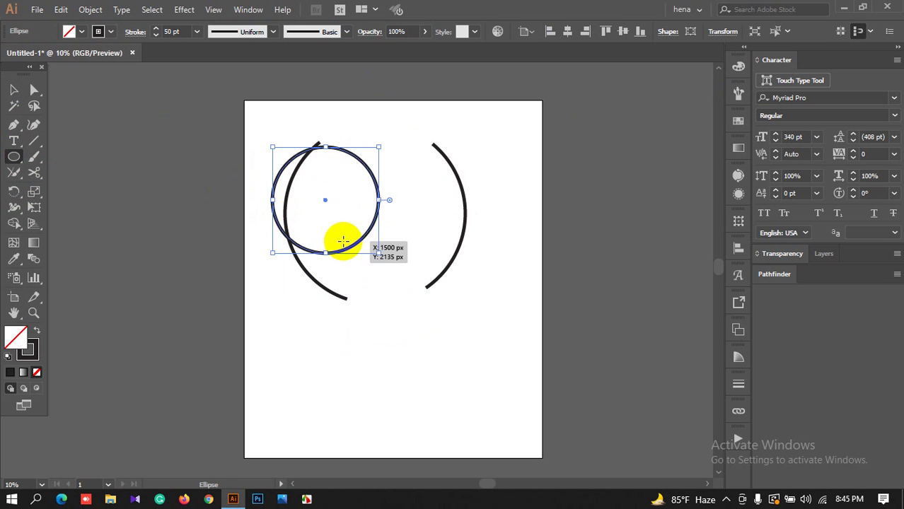
key("shift+c")
key("shift+x")
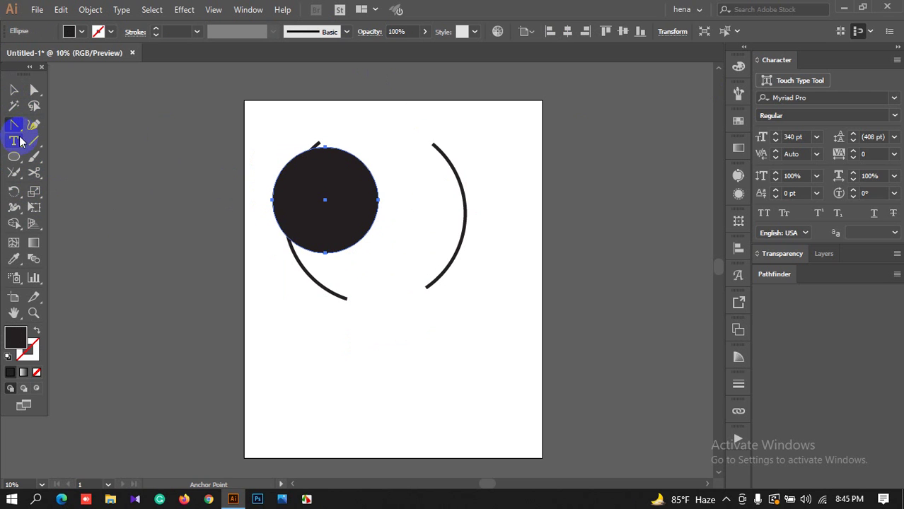
Draw a black square below the circle and a narrow vertical rounded rectangle near the artboard's right edge.
left_click_drag(17, 157, 58, 155)
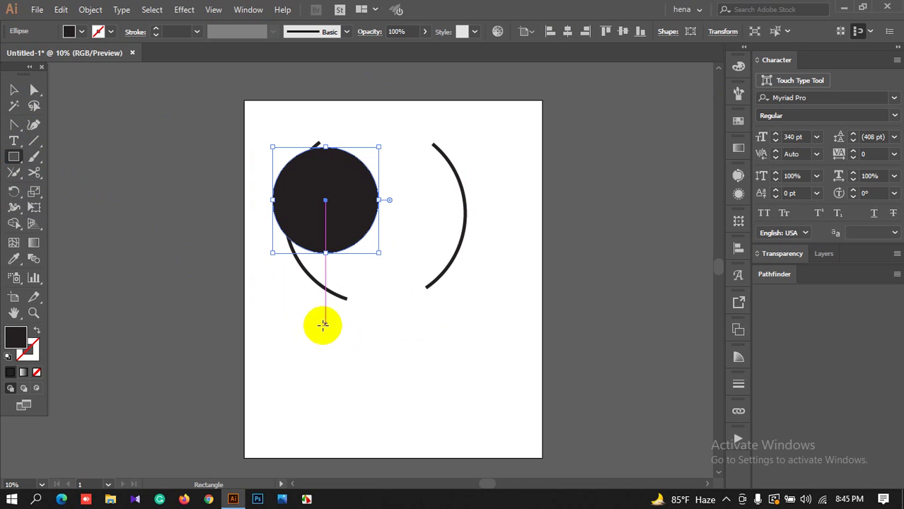
left_click_drag(335, 342, 374, 365)
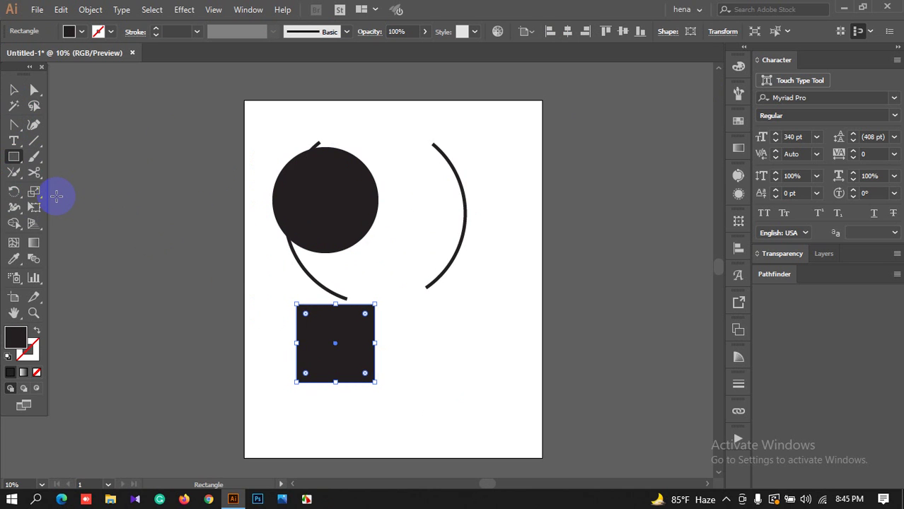
left_click(19, 160)
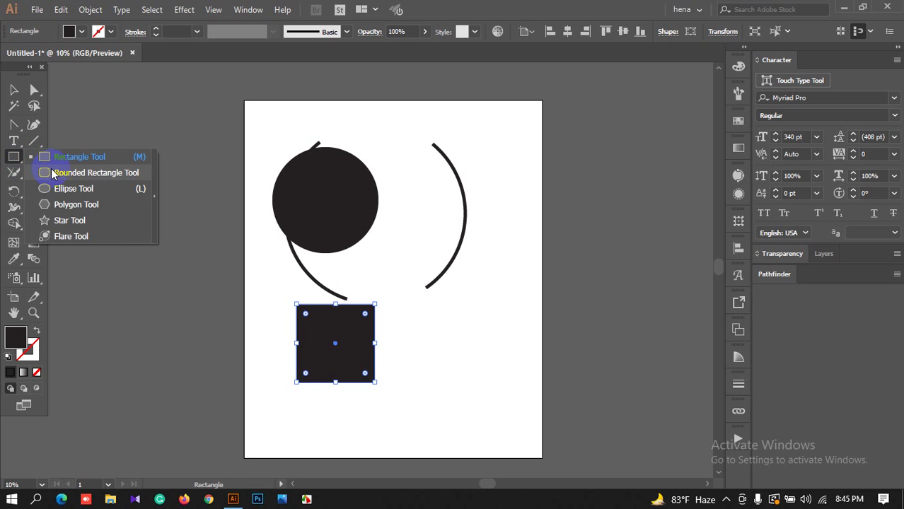
left_click(53, 173)
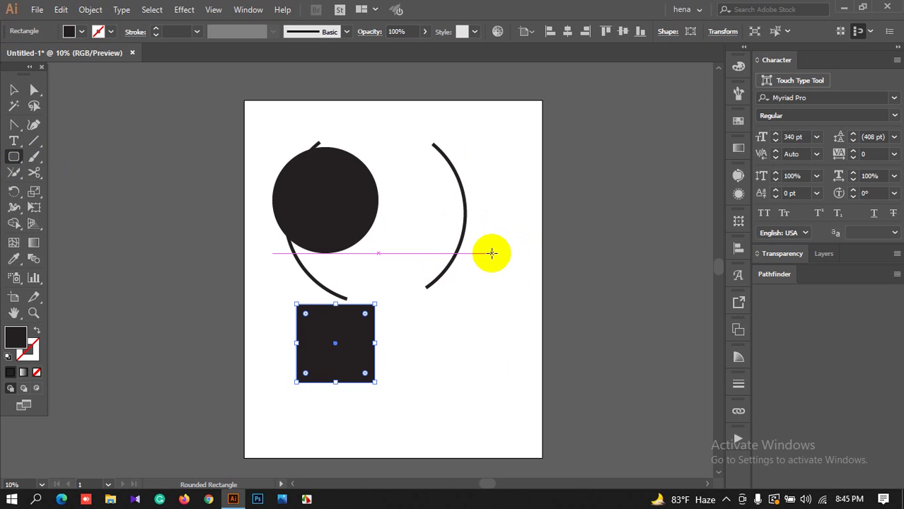
left_click_drag(492, 253, 514, 337)
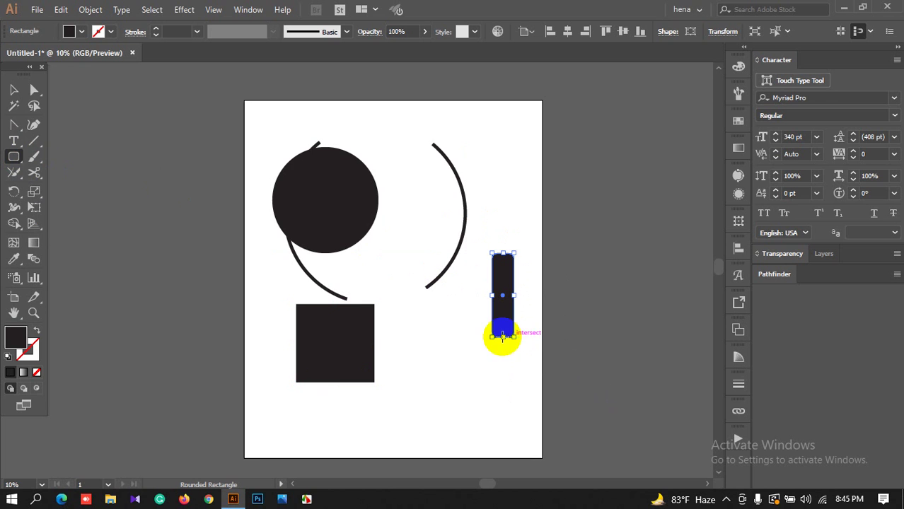
Widen the rounded rectangle, tilt it so its top leans left, and make its corners rounder.
left_click(13, 89)
left_click(503, 324)
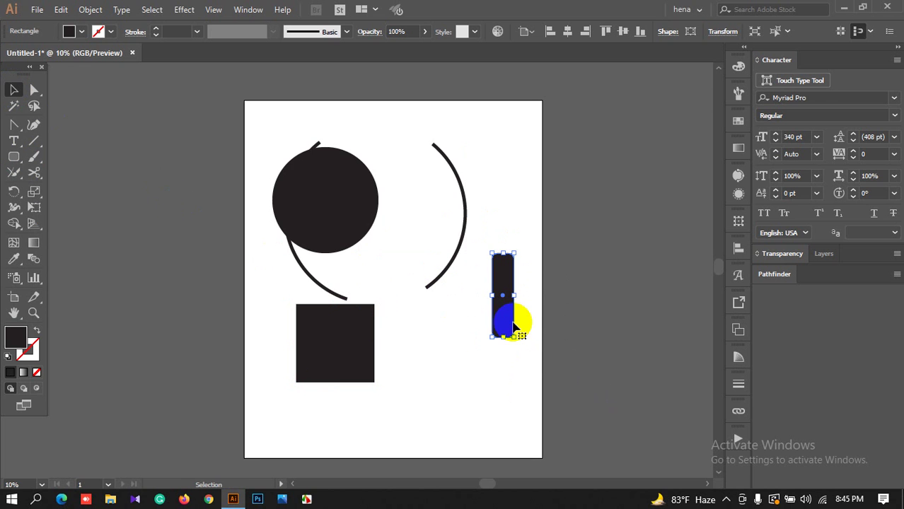
left_click_drag(518, 339, 527, 286)
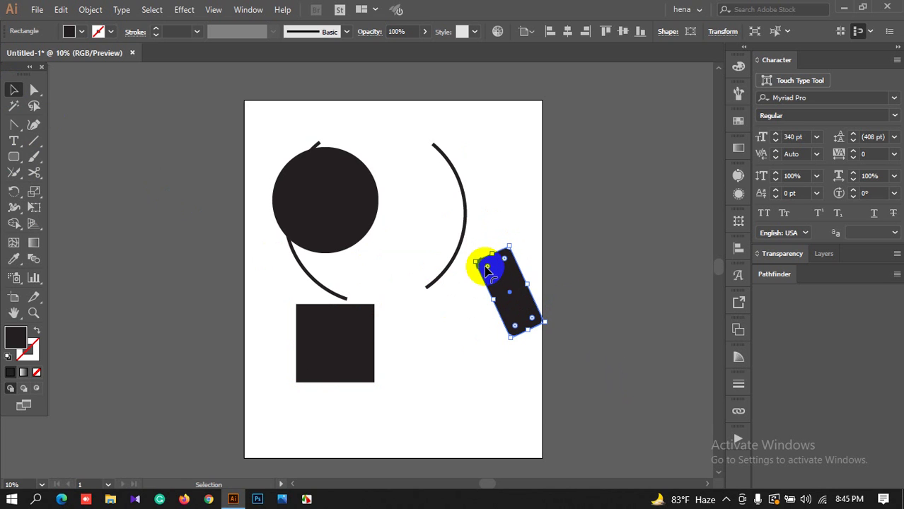
left_click_drag(490, 270, 522, 314)
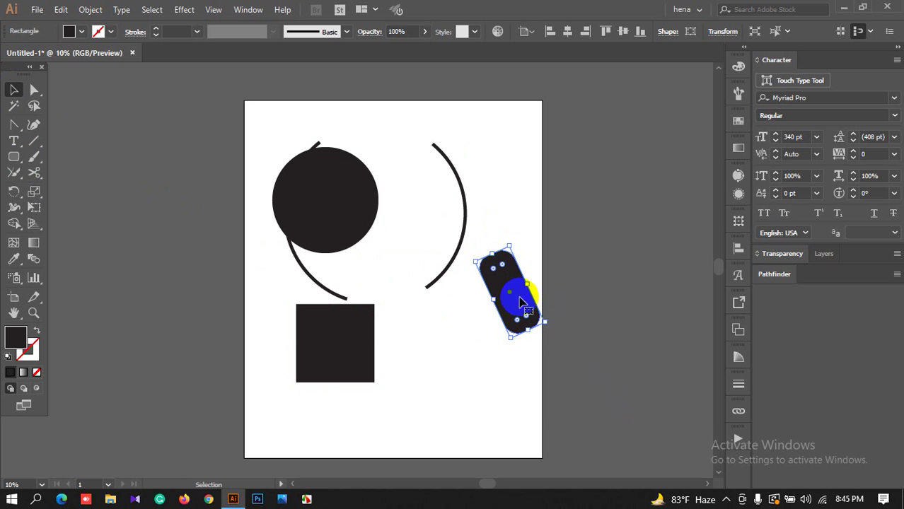
key("a")
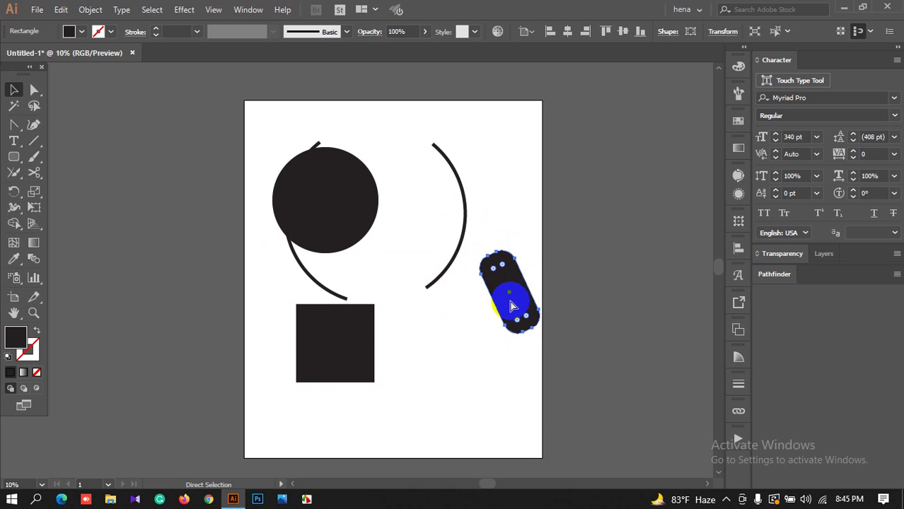
key("v")
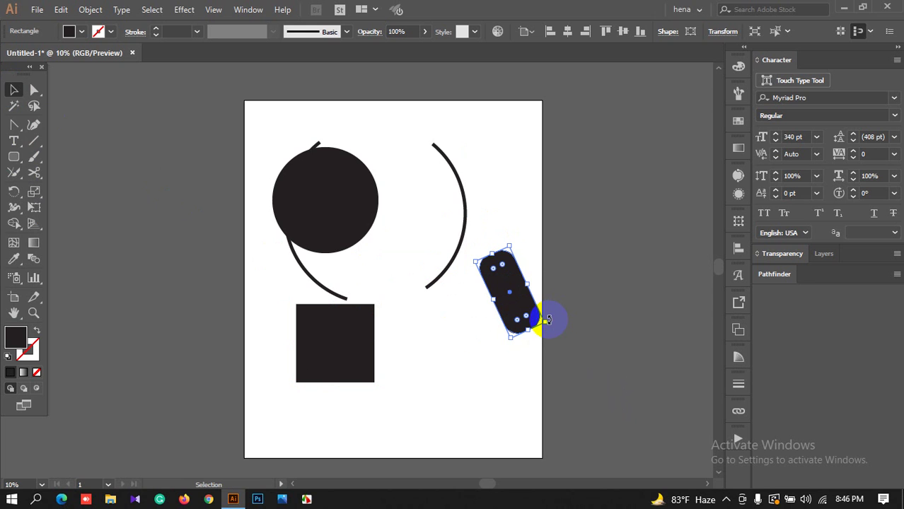
Add a rotated copy crossing the rounded rectangle, and duplicate the crossed pair to the right of the square.
left_click_drag(550, 321, 497, 337)
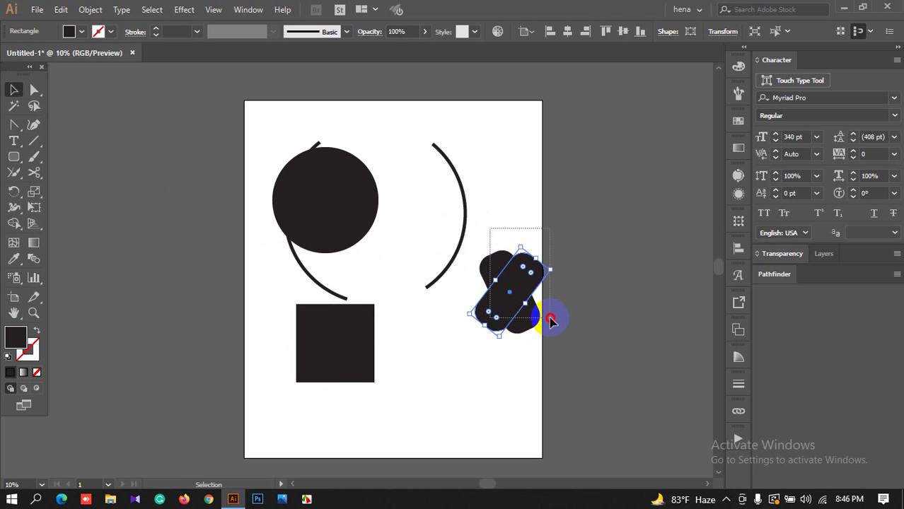
left_click_drag(551, 321, 427, 374)
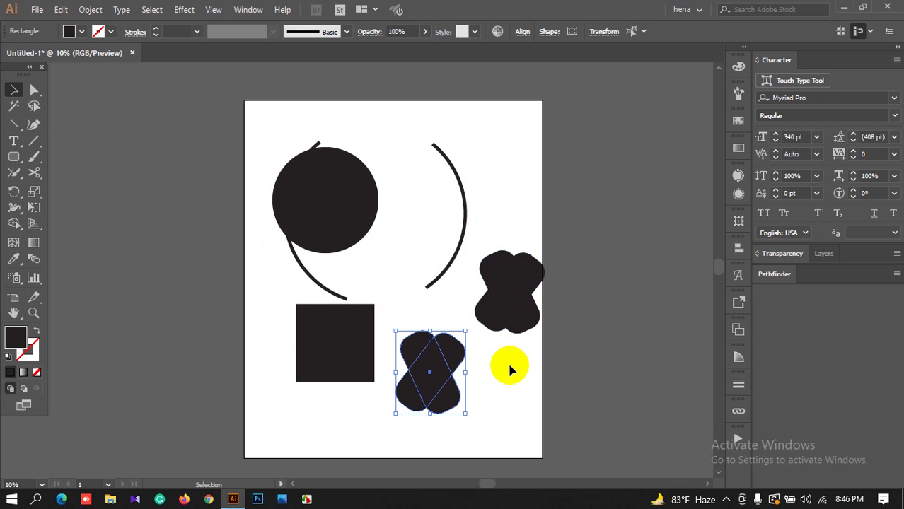
Delete the right-leaning bar from the duplicated crossed pair beside the square.
left_click(512, 367)
left_click(433, 376)
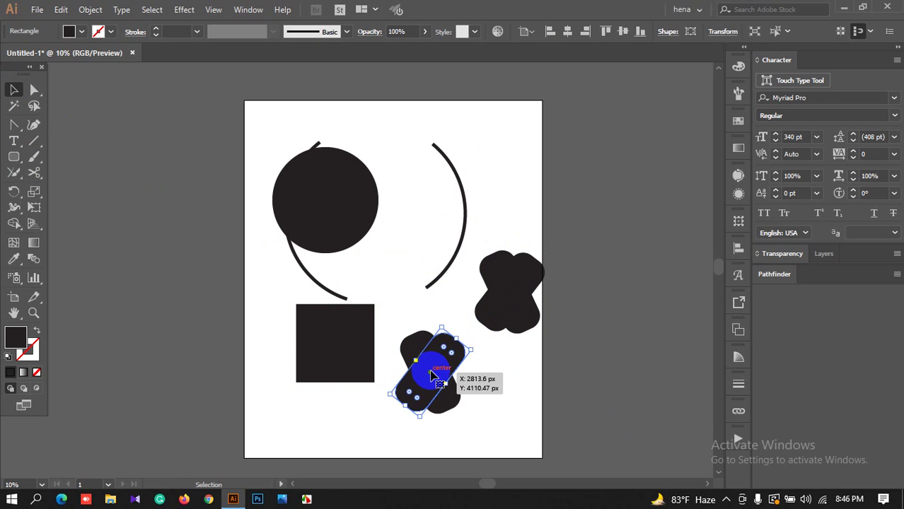
key("Delete")
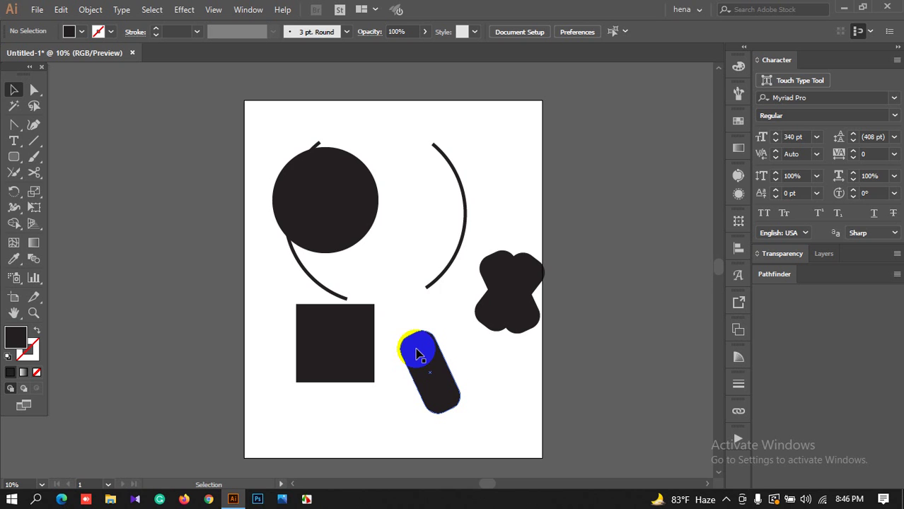
right_click(417, 354)
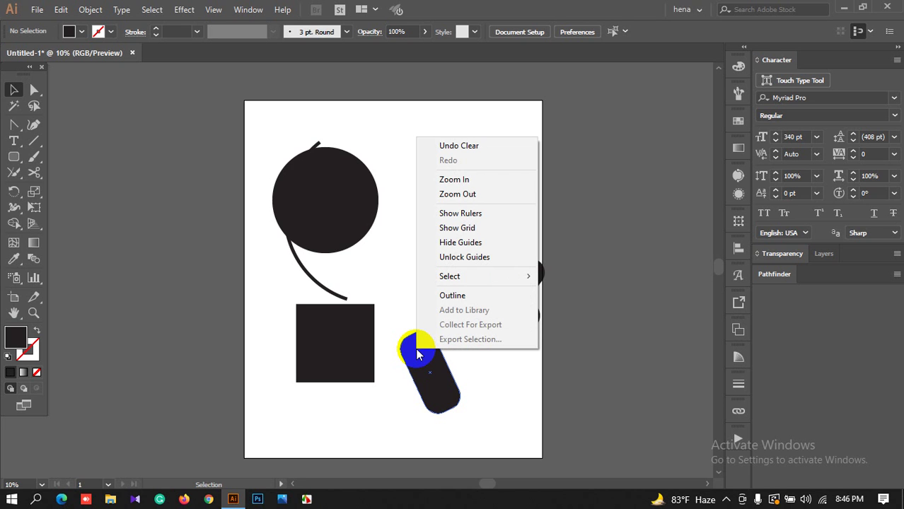
left_click(446, 387)
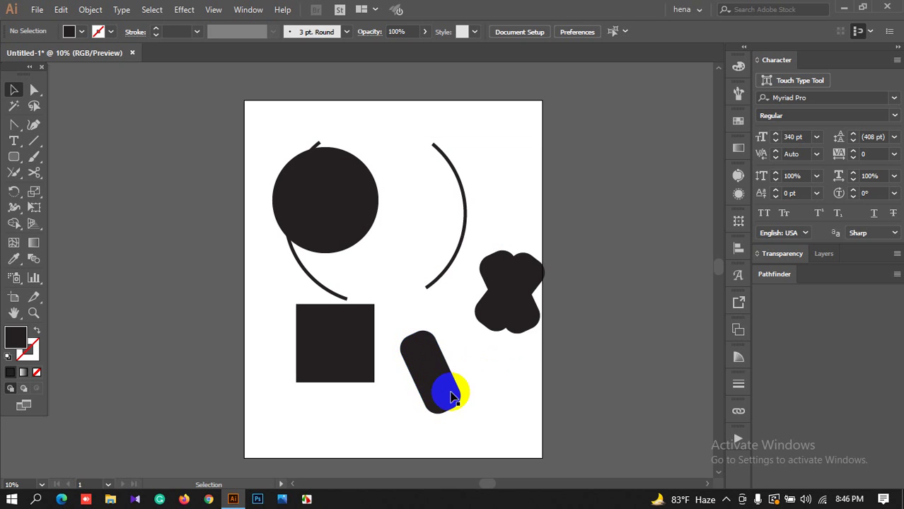
Try reflecting the tilted bar beside the square, previewing the horizontal and vertical axes and applying the vertical one.
left_click(439, 396)
right_click(436, 378)
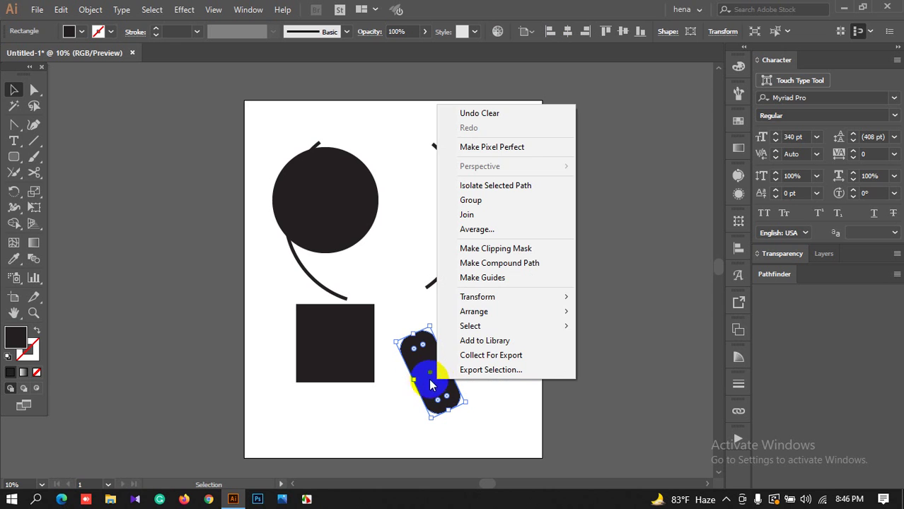
mouse_move(471, 303)
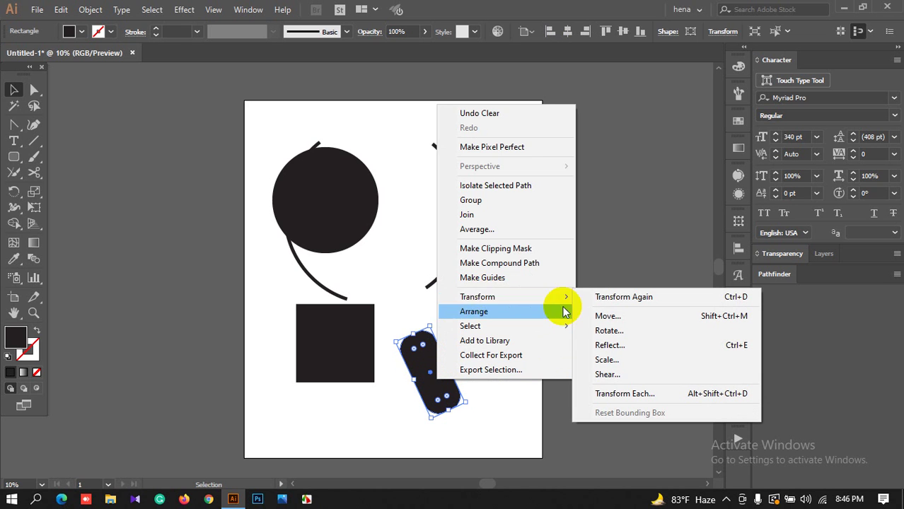
left_click(608, 345)
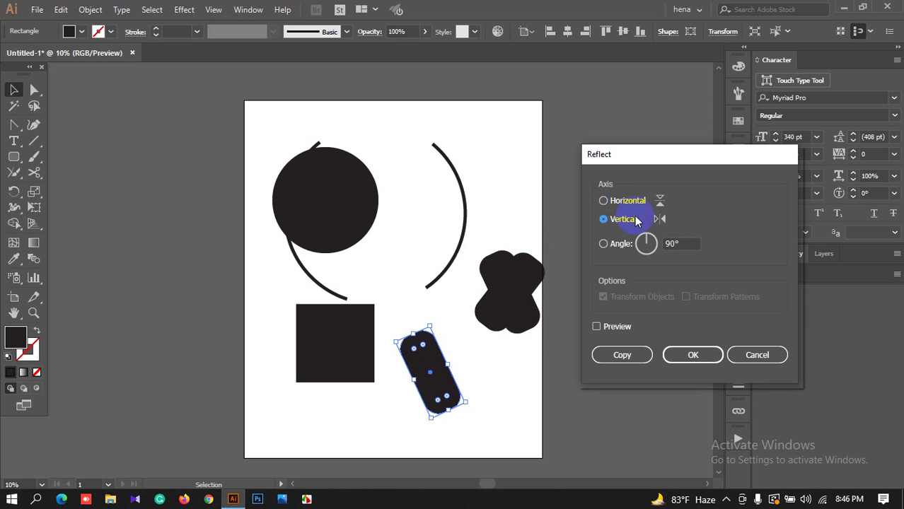
left_click(597, 327)
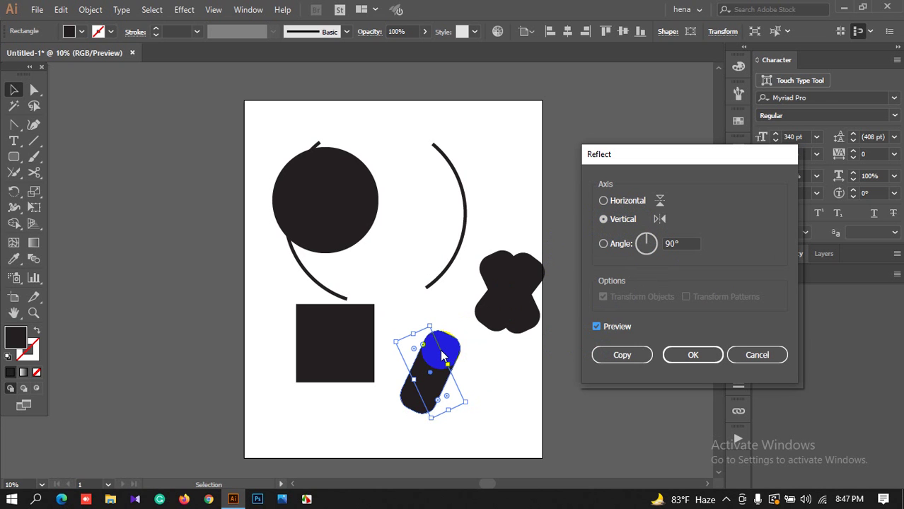
left_click(603, 202)
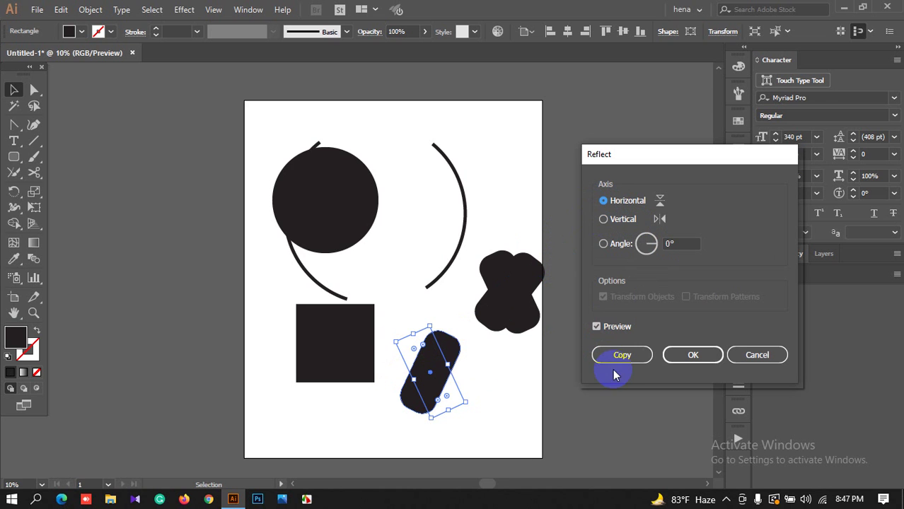
left_click(599, 326)
left_click(599, 326)
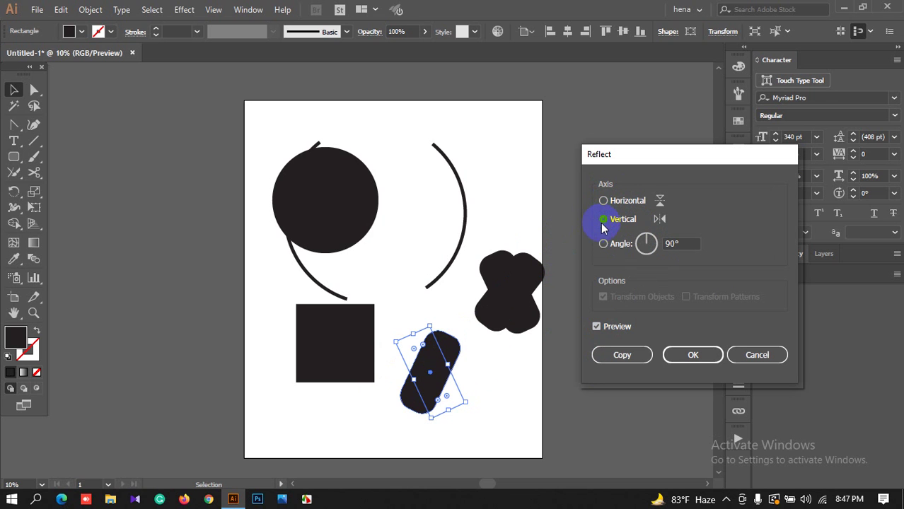
left_click(623, 355)
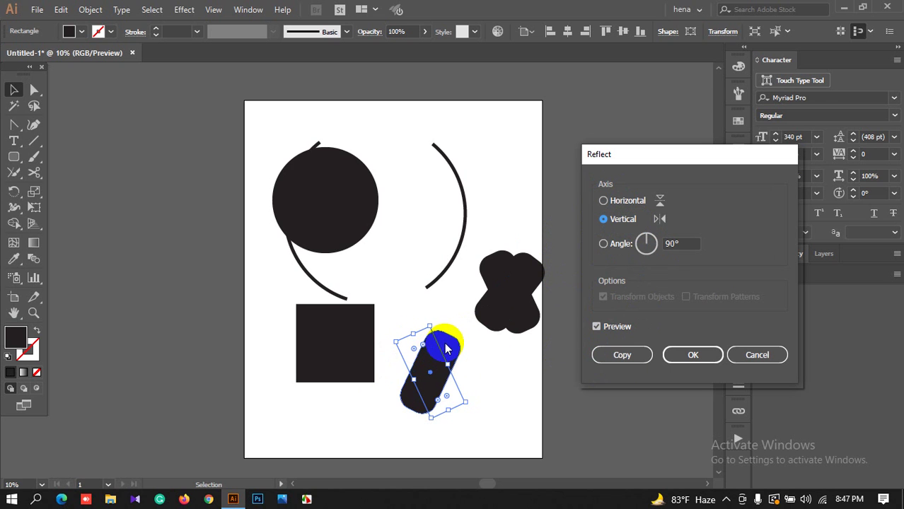
left_click(682, 356)
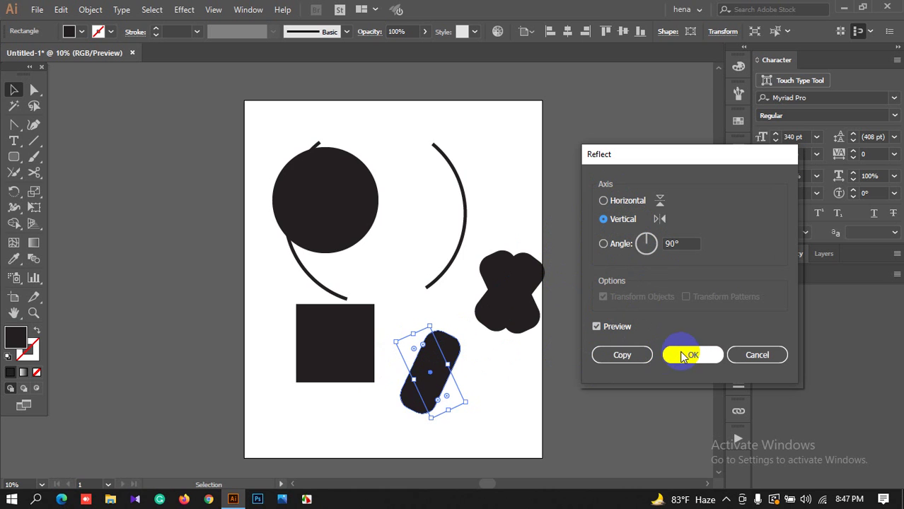
left_click(689, 357)
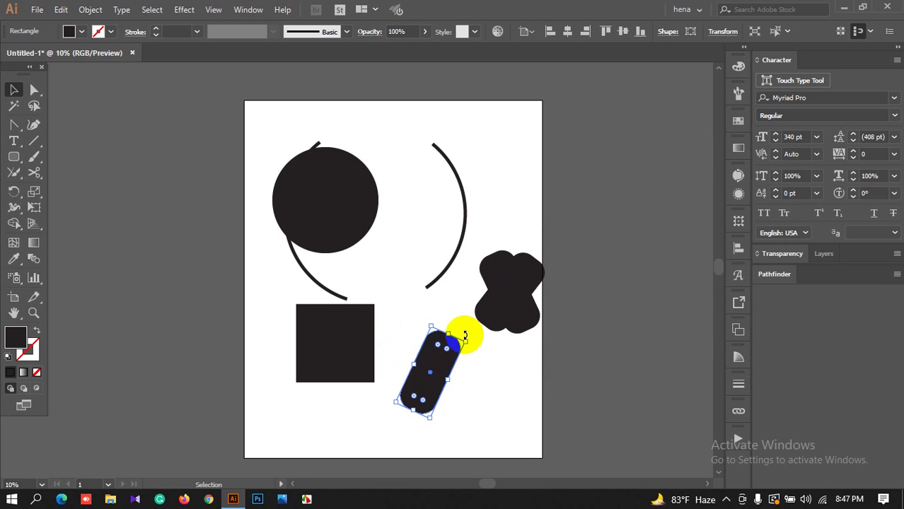
Undo the reflection of the bar beside the square.
left_click(419, 383)
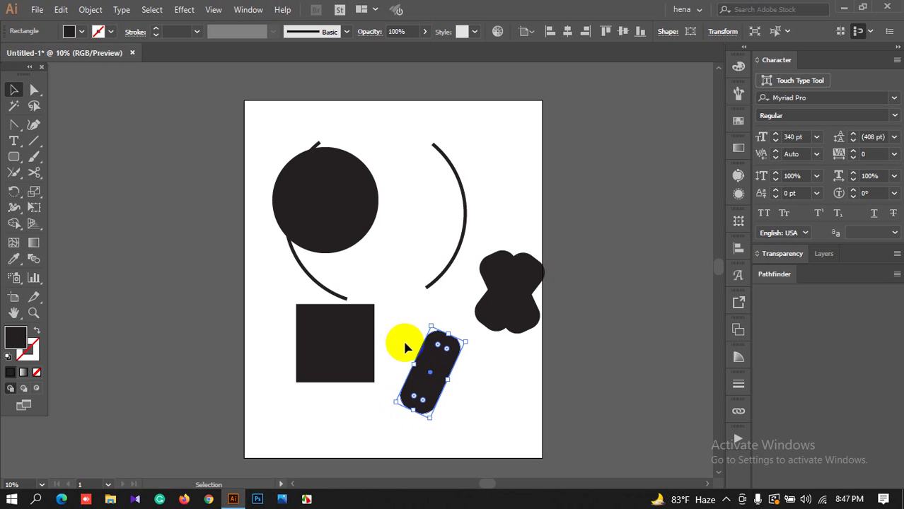
key("a")
key("v")
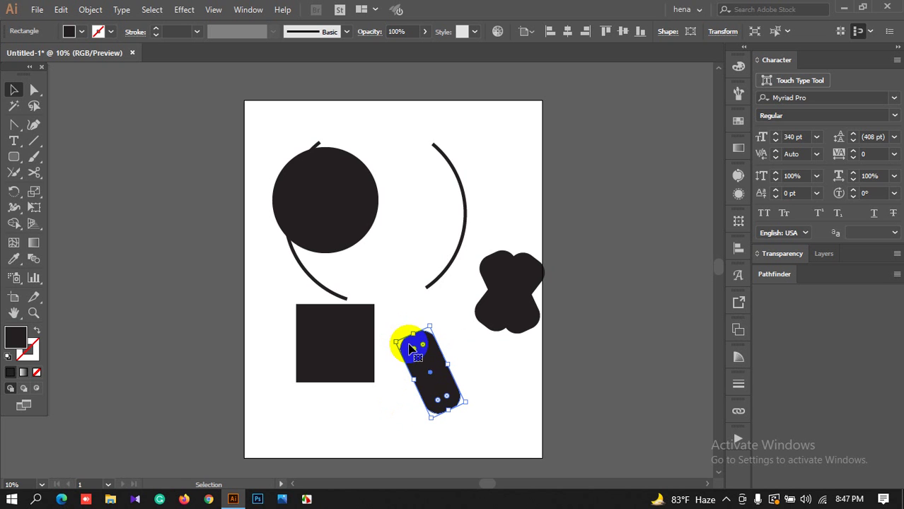
Make a copy of the tilted bar reflected across the vertical axis and shift the copy slightly to the right.
right_click(434, 368)
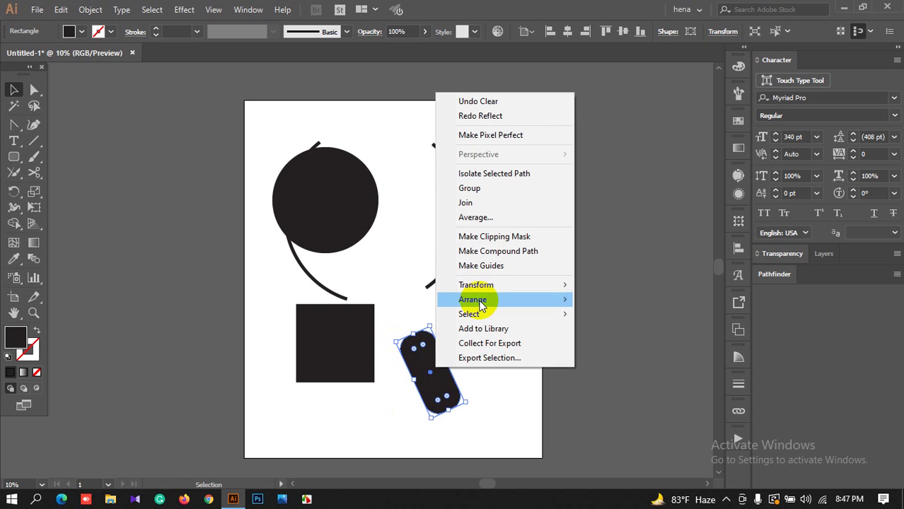
mouse_move(459, 285)
left_click(628, 340)
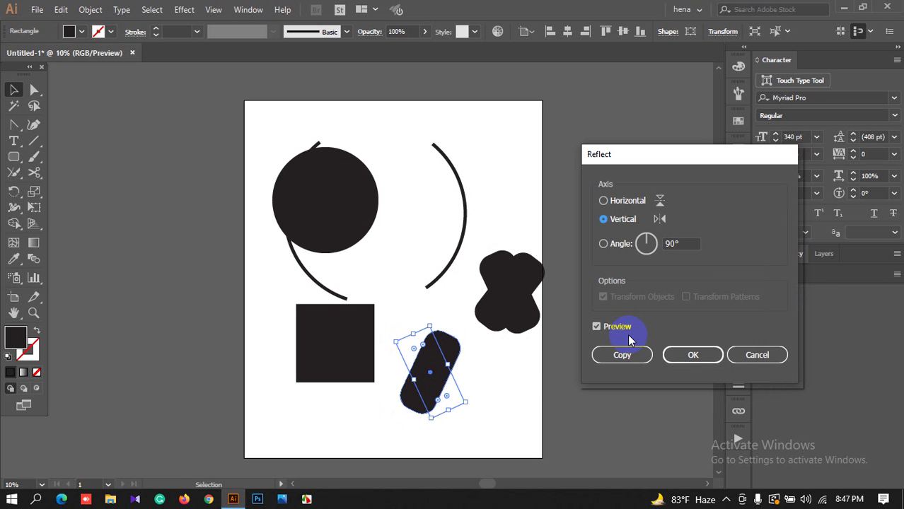
left_click(619, 360)
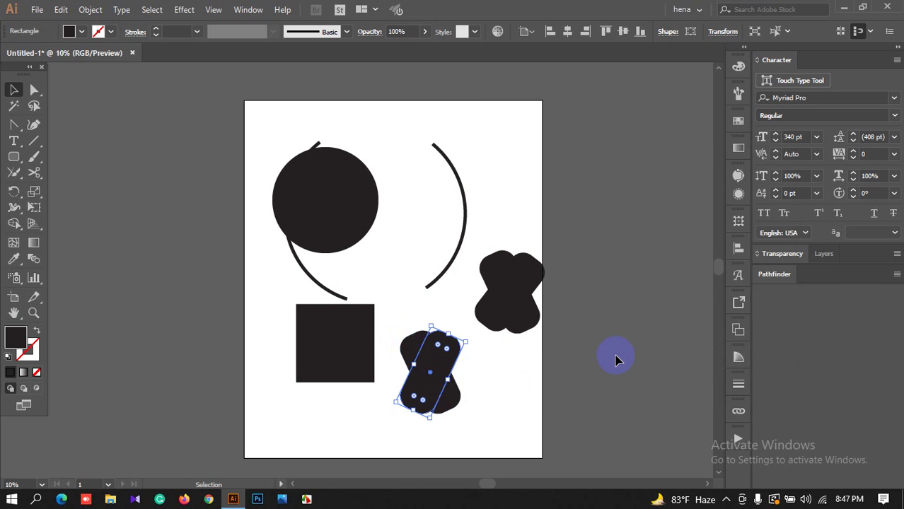
left_click_drag(436, 371, 497, 381)
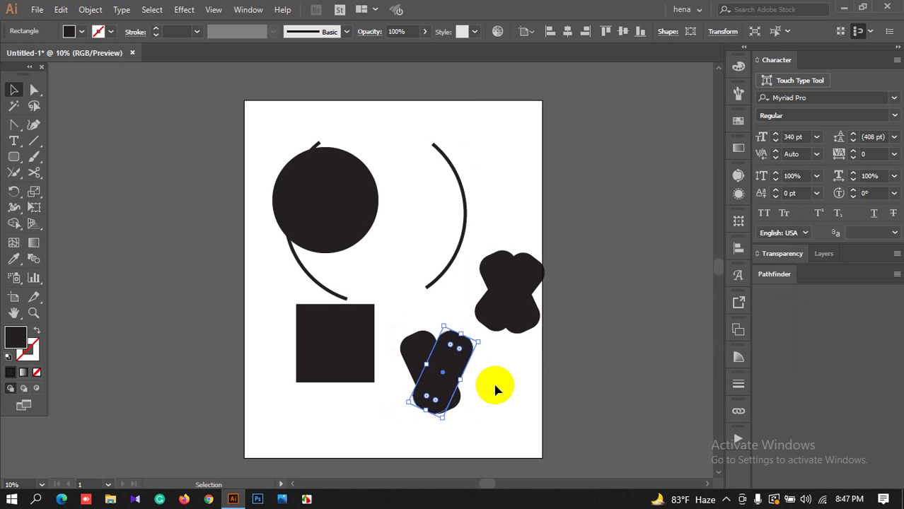
Round the corners of both crossed bars beside the square to the maximum so their ends become semicircular.
left_click(397, 390)
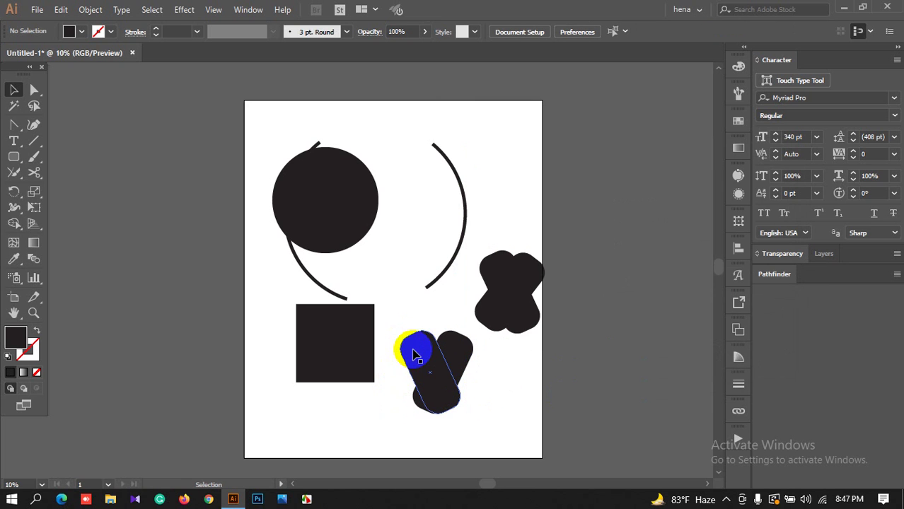
left_click(418, 349)
left_click(416, 350)
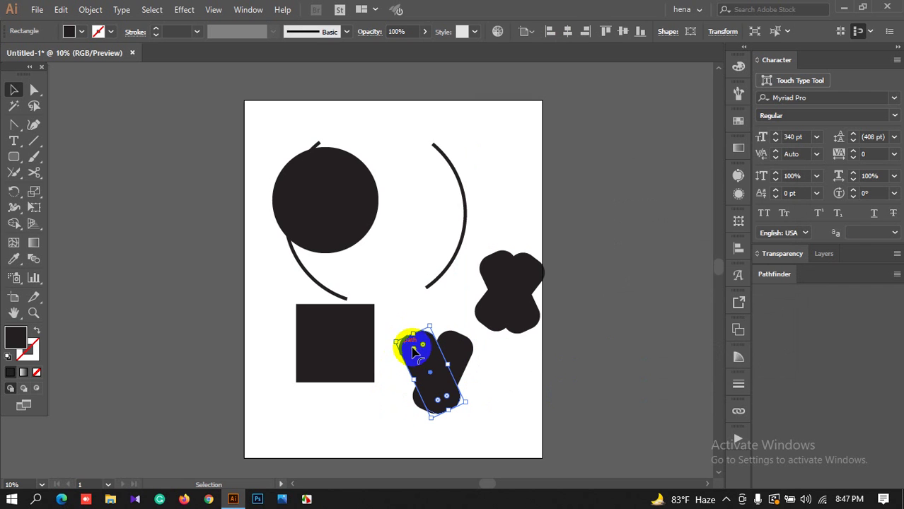
left_click_drag(414, 348, 437, 356)
left_click(486, 361)
left_click(447, 349)
left_click(485, 389)
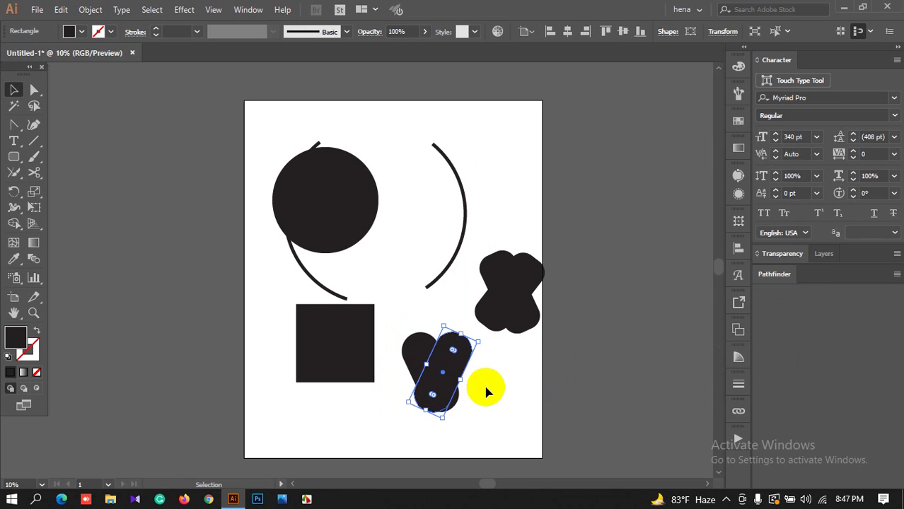
Select the two crossed bars beside the square and enlarge them together around their centre.
left_click_drag(403, 380, 512, 414)
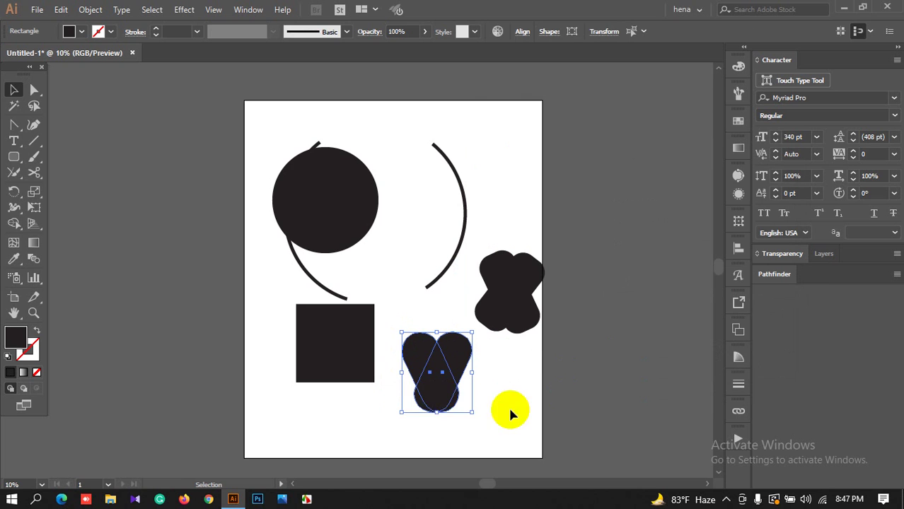
left_click(476, 443)
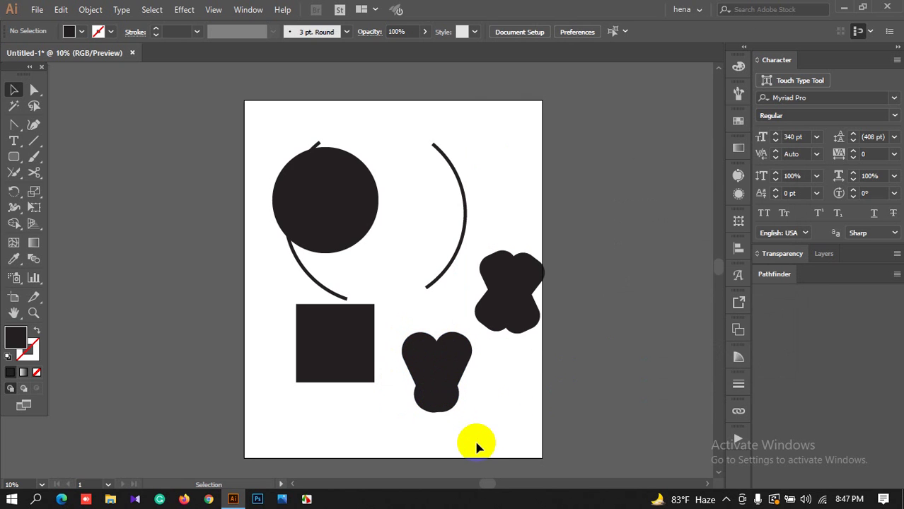
left_click(429, 395)
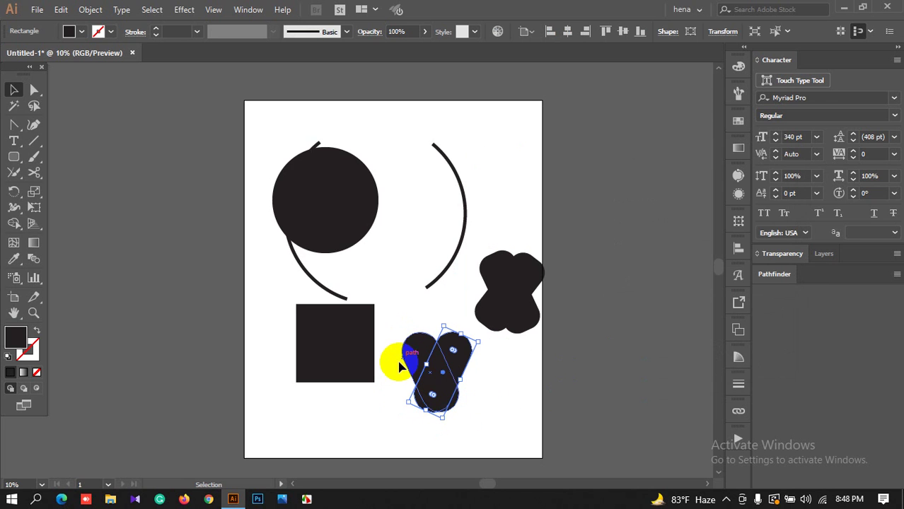
left_click_drag(399, 374, 472, 469)
left_click(470, 460)
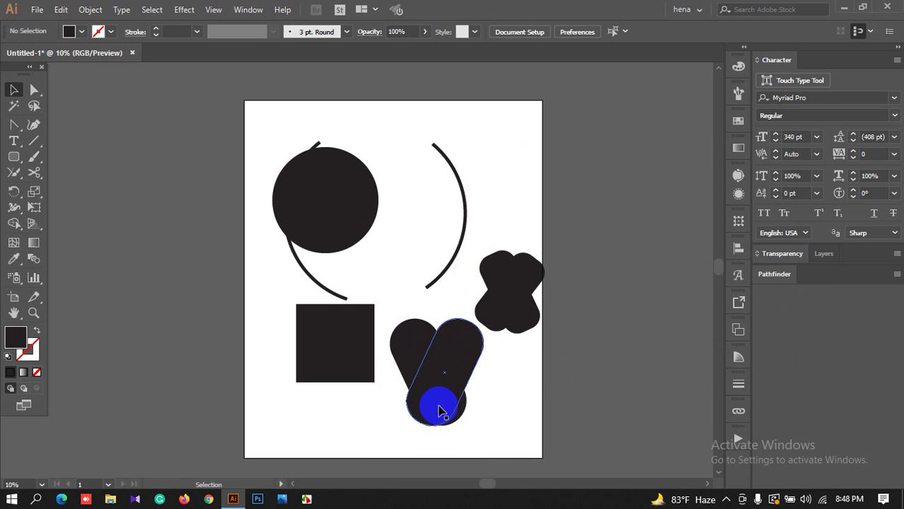
Enlarge each of the two crossed bars from its lower end so both reach further down and outward.
left_click(451, 422)
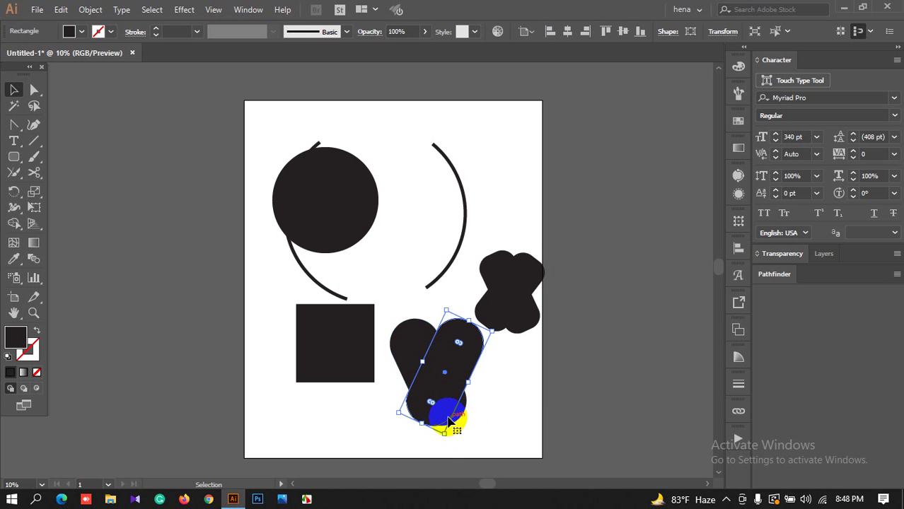
left_click(455, 423)
left_click_drag(455, 424, 459, 433)
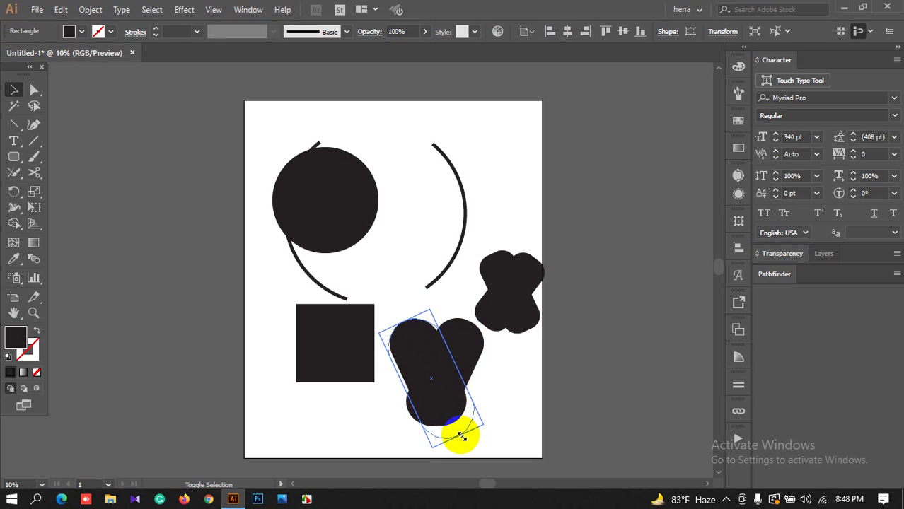
left_click(418, 423)
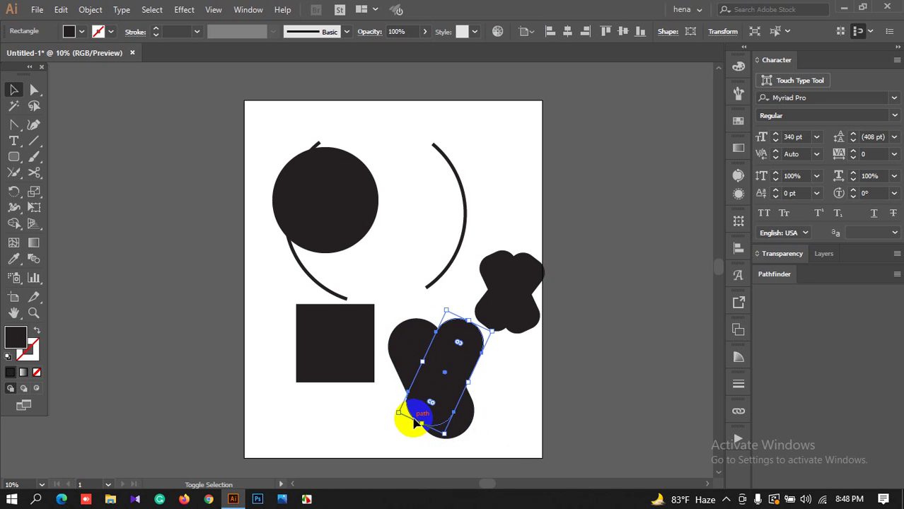
left_click_drag(420, 424, 403, 431)
left_click(467, 447)
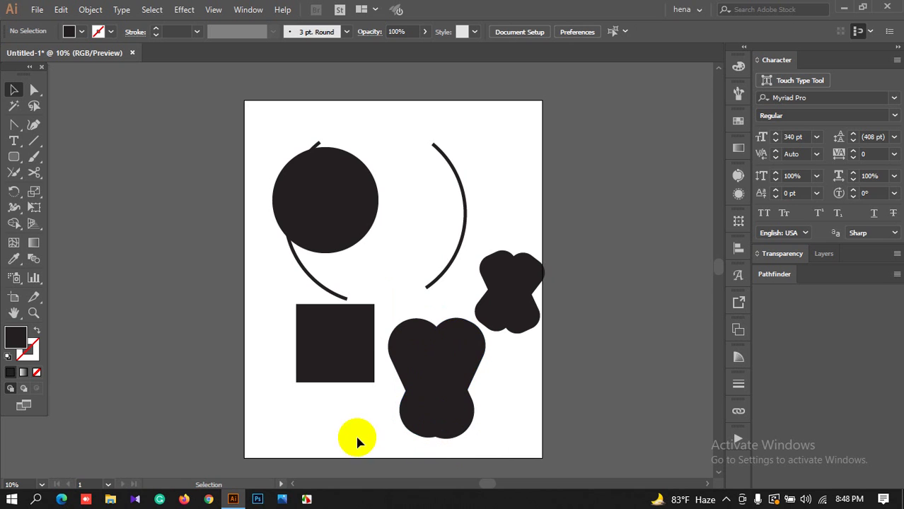
Remove the two outer lower lobes of the crossed bars with Shape Builder, leaving a heart shape.
left_click_drag(387, 396, 538, 433)
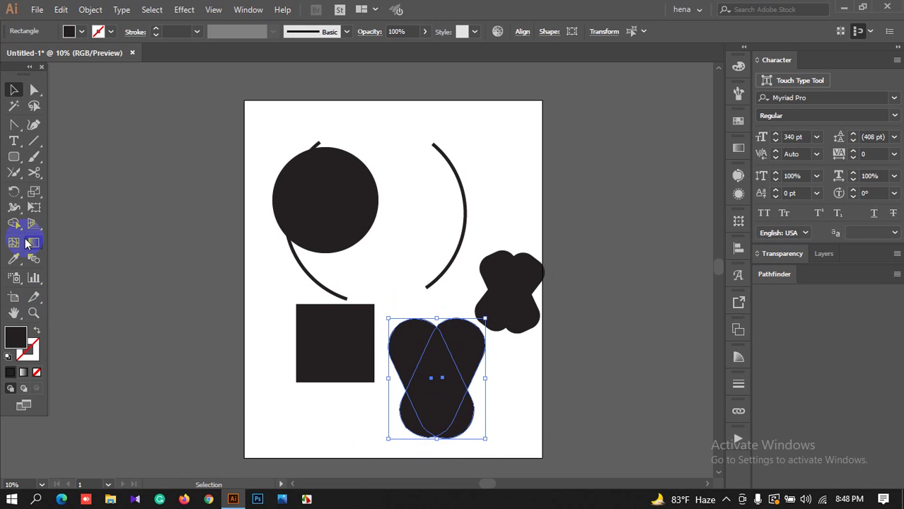
left_click(14, 222)
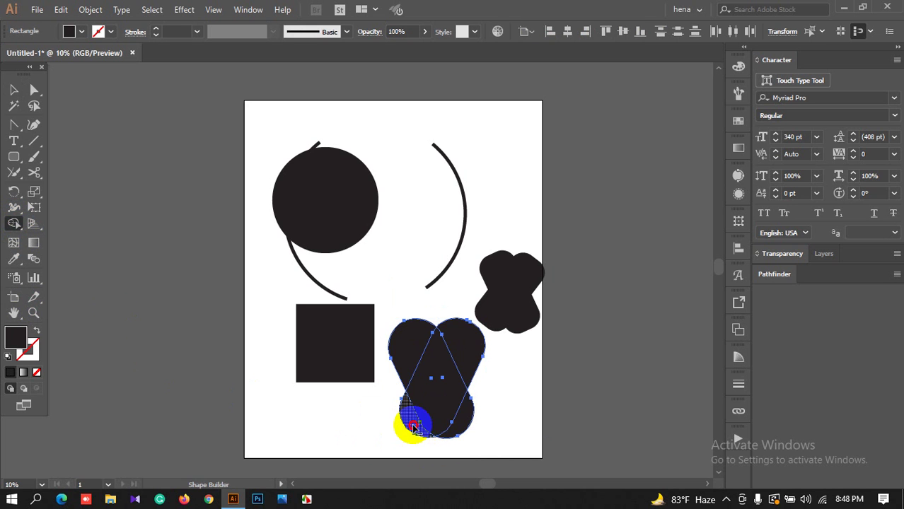
mouse_move(414, 426)
left_mouse_down()
mouse_move(462, 444)
mouse_move(456, 428)
mouse_move(468, 425)
left_mouse_up()
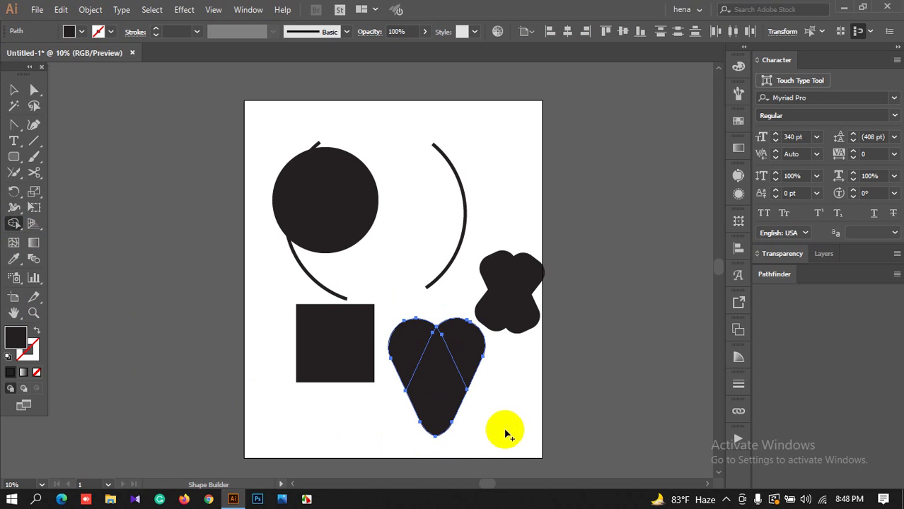
left_click(14, 90)
left_click(528, 412)
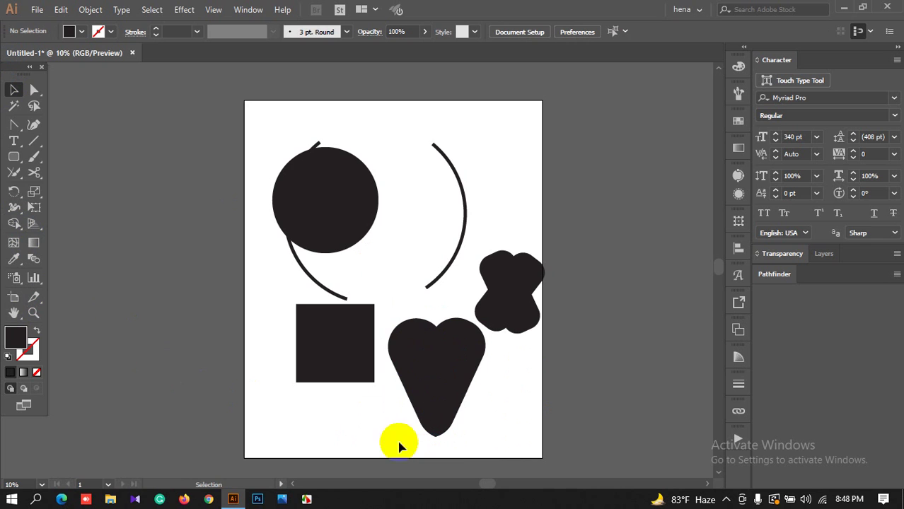
Merge the overlapping pieces of the heart into one solid shape with Shape Builder.
left_click_drag(32, 173, 71, 202)
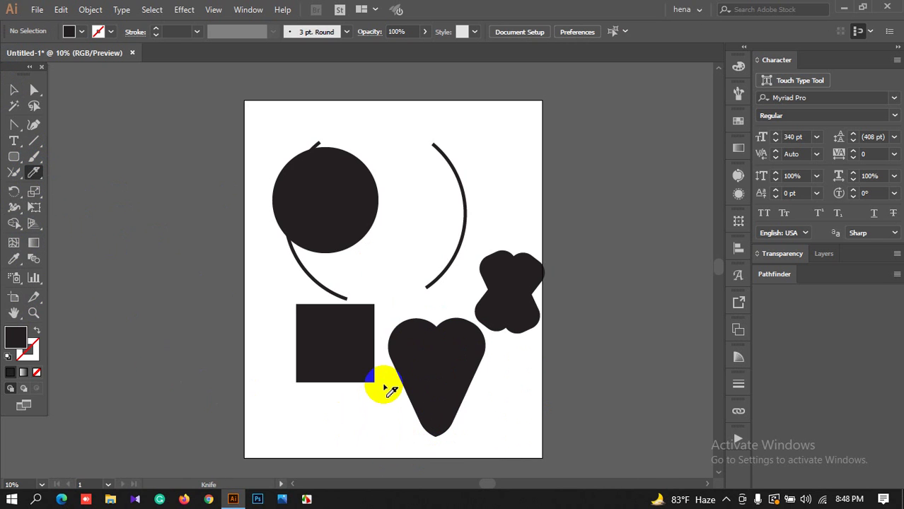
left_click(14, 90)
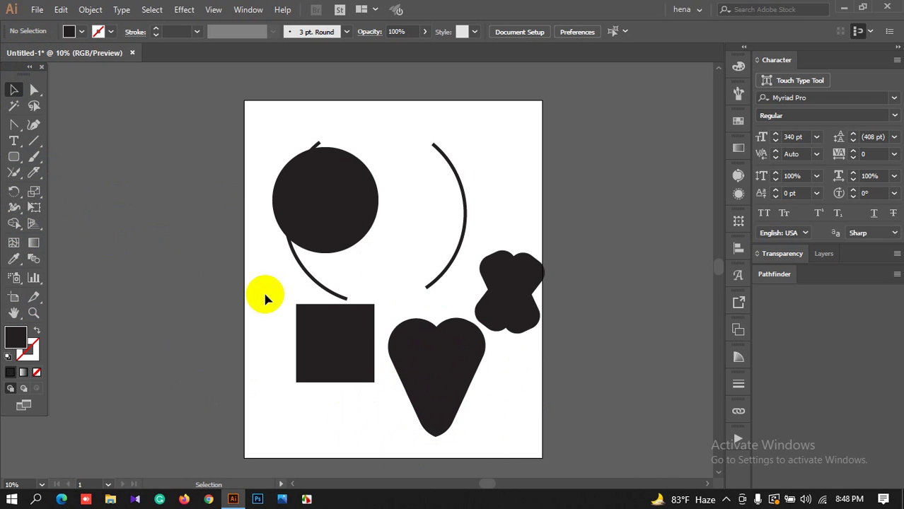
left_click(427, 362)
left_click_drag(434, 303, 432, 377)
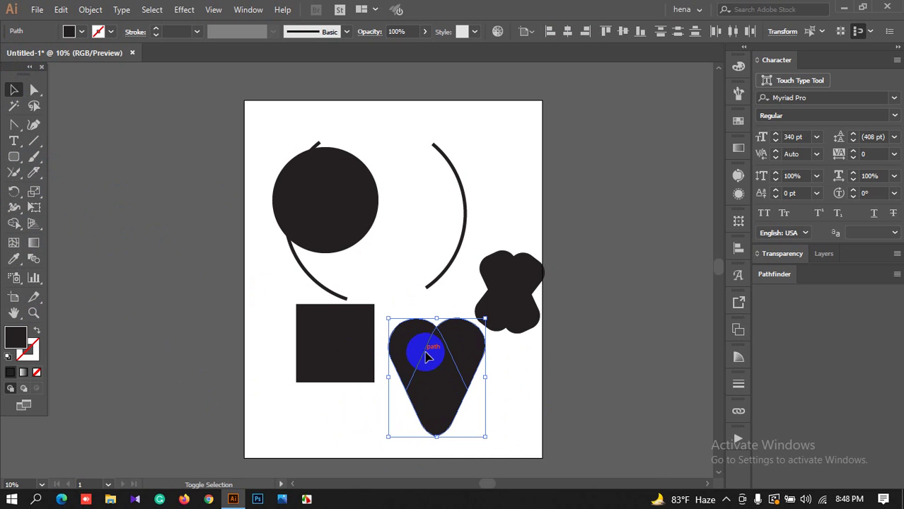
key("shift+m")
mouse_move(427, 357)
left_mouse_down()
mouse_move(473, 359)
mouse_move(490, 347)
left_mouse_up()
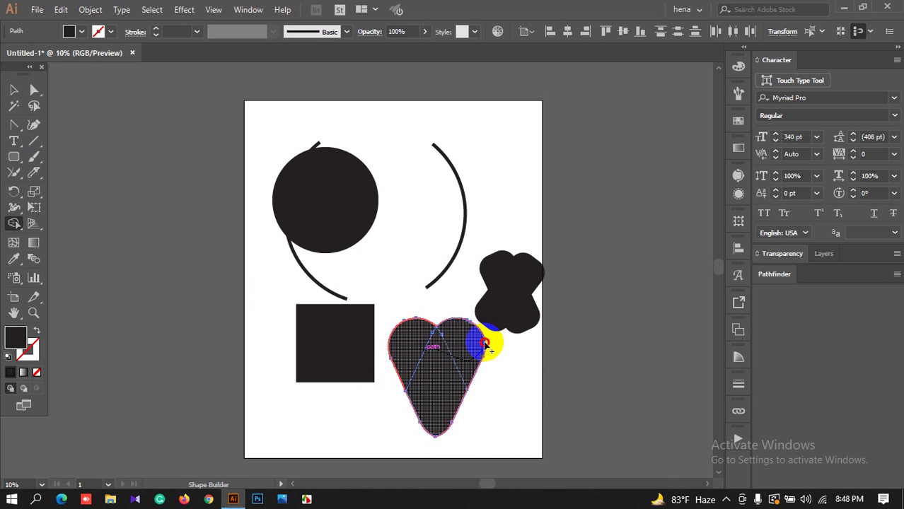
left_click(13, 90)
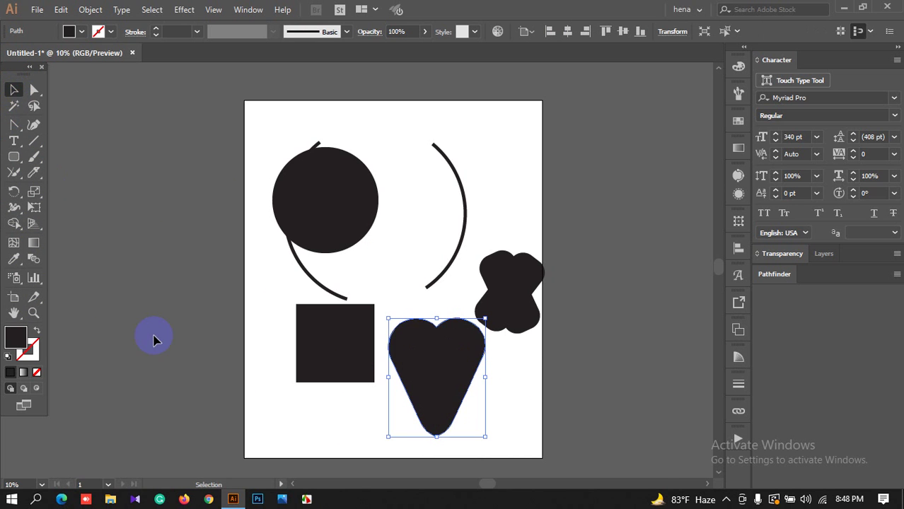
Cut the heart shape across its middle with a slightly wavy, roughly horizontal Knife stroke.
left_click(358, 377)
left_click(454, 380)
left_click(33, 172)
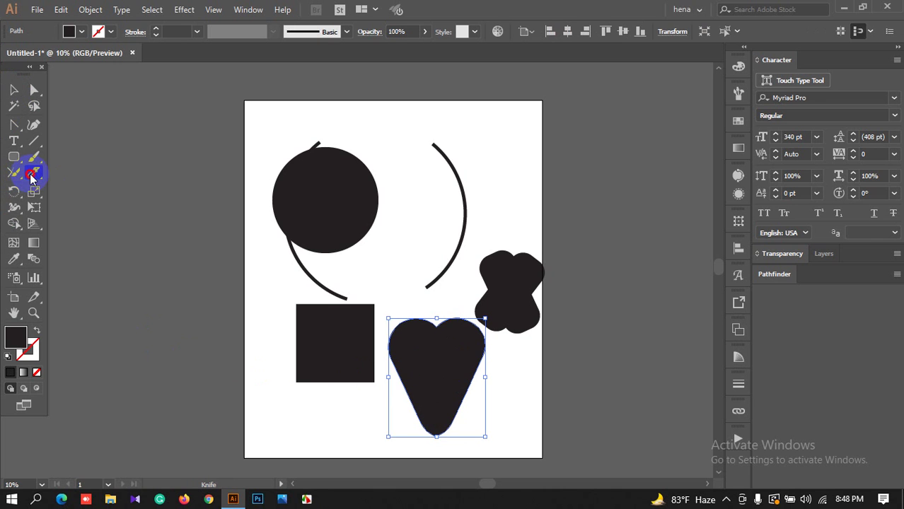
mouse_move(378, 401)
left_mouse_down()
mouse_move(408, 373)
mouse_move(536, 369)
left_mouse_up()
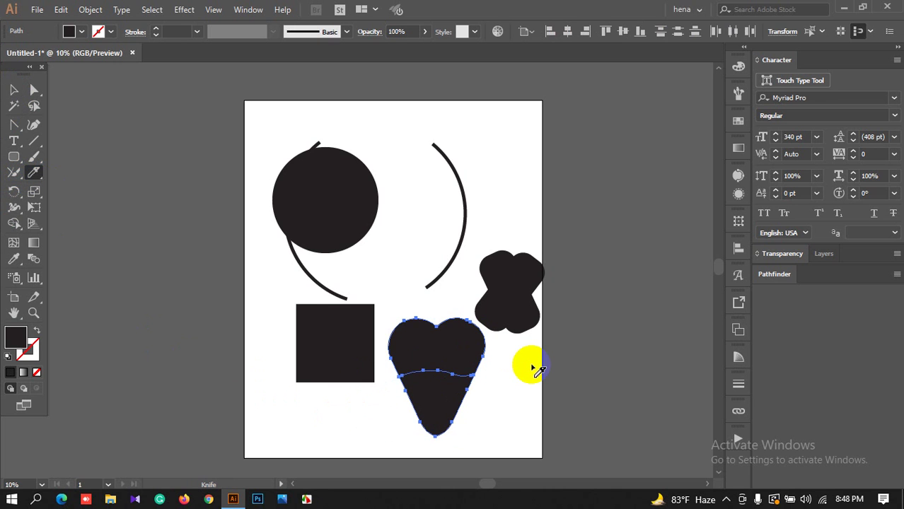
Move the heart's upper piece up and its lower piece down to leave a gap along the cut.
left_click(14, 90)
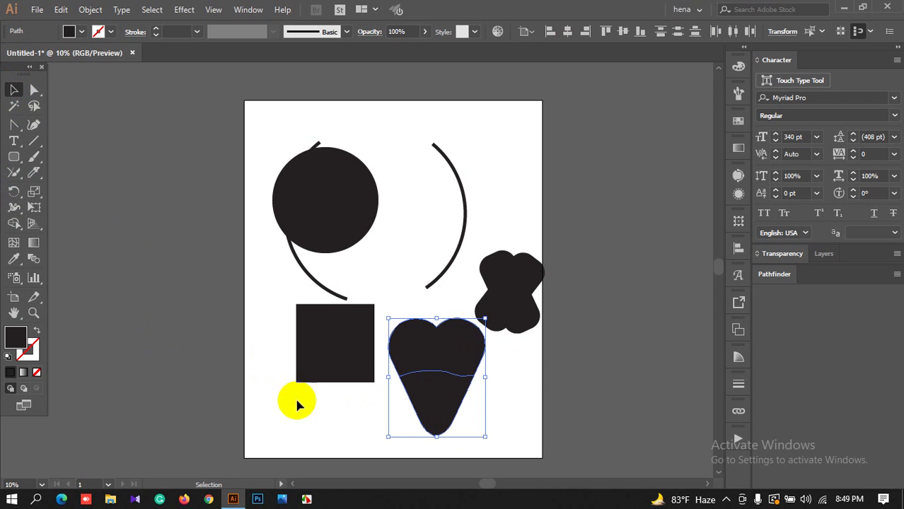
left_click(421, 427)
left_click_drag(433, 364, 436, 347)
left_click_drag(429, 391, 434, 401)
left_click(504, 419)
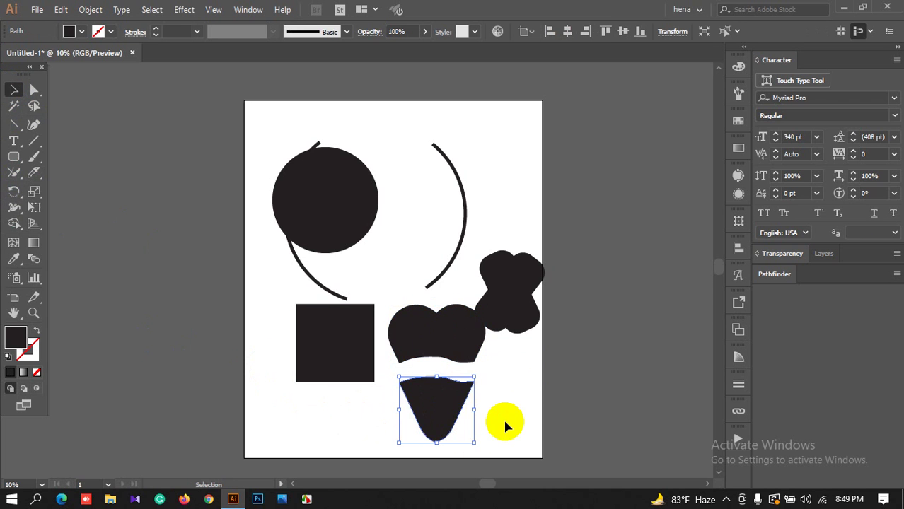
Select the black square and cut across its upper part with the Knife tool, rising slightly toward the right edge.
left_click(316, 347)
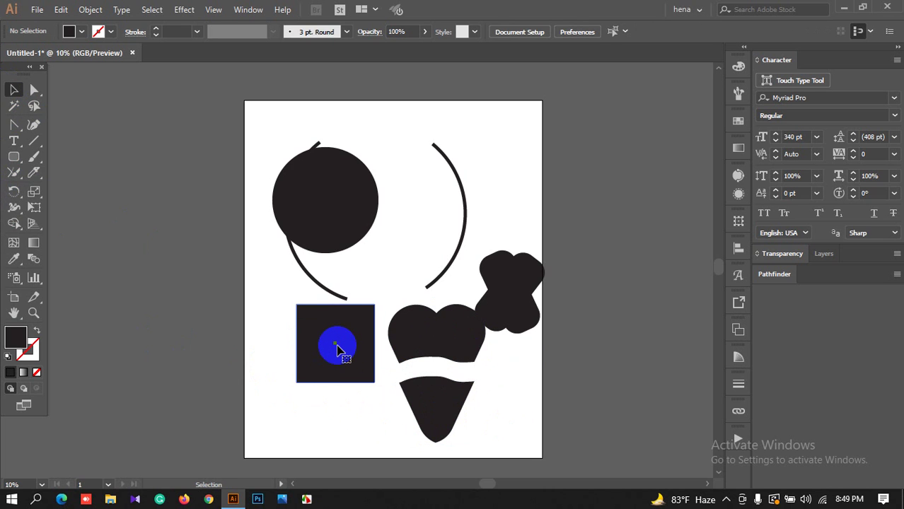
mouse_move(41, 182)
left_mouse_down()
mouse_move(37, 173)
mouse_move(54, 201)
left_mouse_up()
left_click_drag(278, 354, 397, 312)
Separate the two pieces of the square by moving the lower piece down and adjusting the upper piece's position.
left_click(10, 90)
left_click(145, 258)
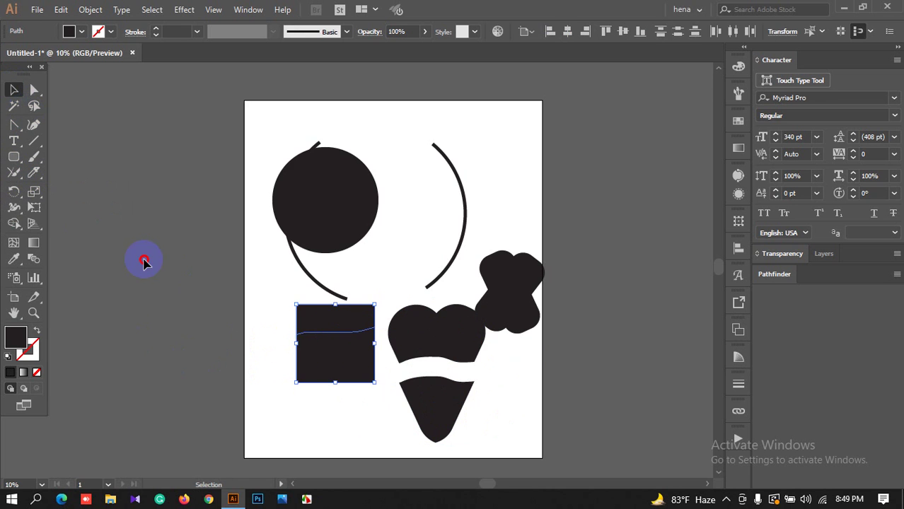
left_click_drag(324, 317, 320, 367)
left_click_drag(316, 297, 314, 331)
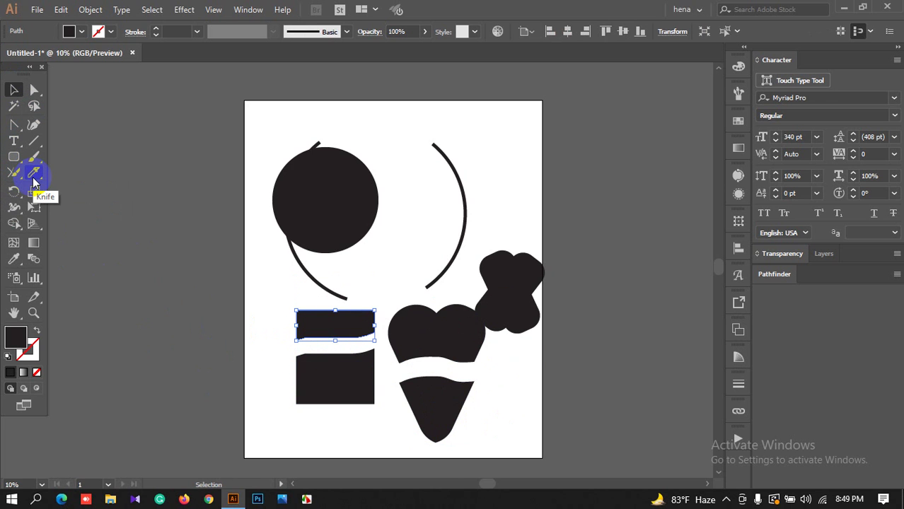
left_click_drag(33, 182, 90, 222)
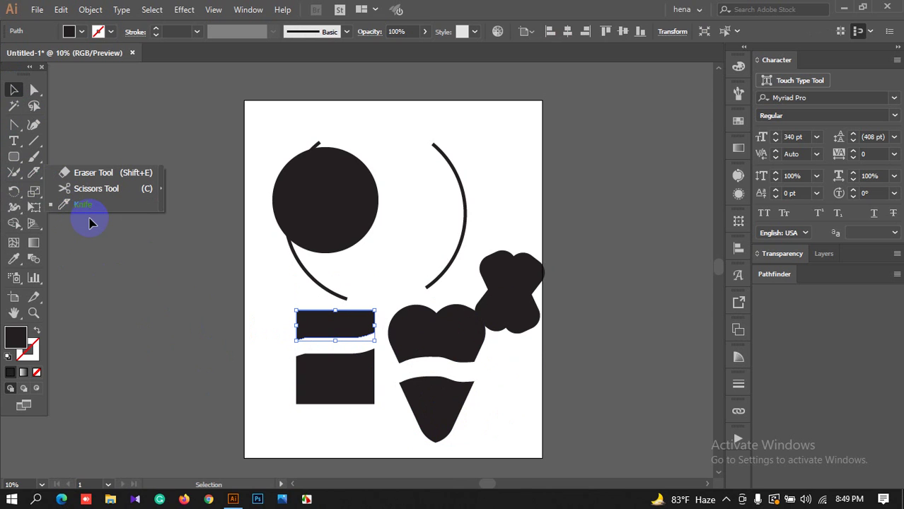